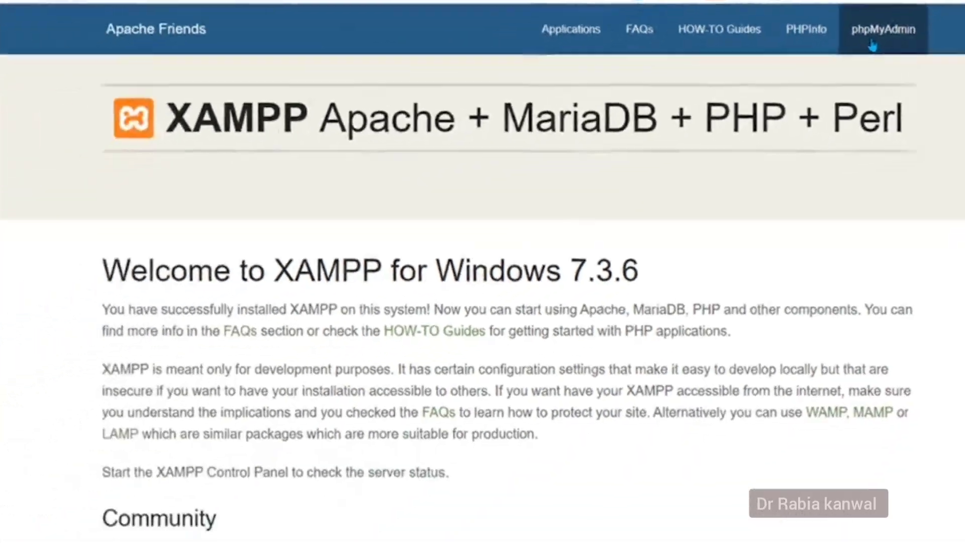
Open phpMyAdmin from the XAMPP dashboard and expand the phpmyadmin database to list its pma__ tables.
click(773, 79)
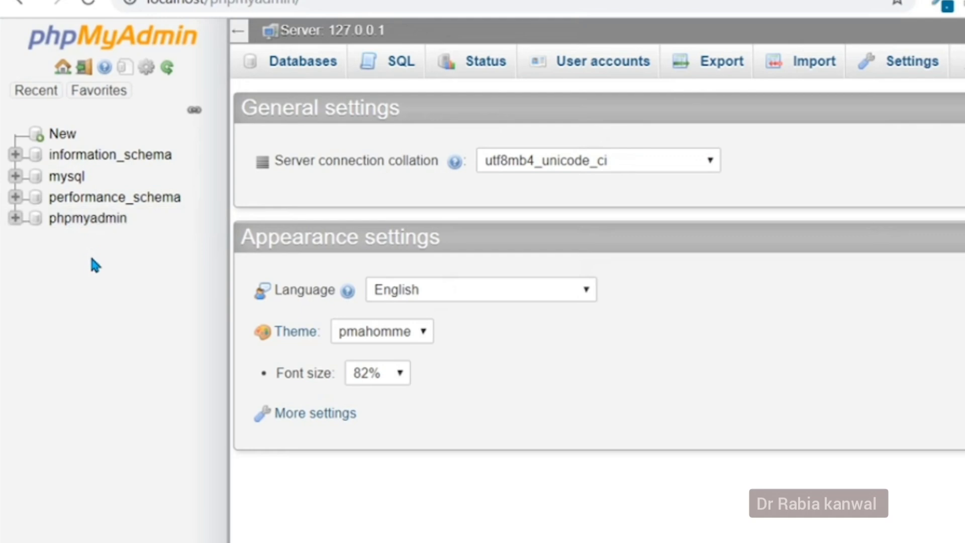
click(16, 219)
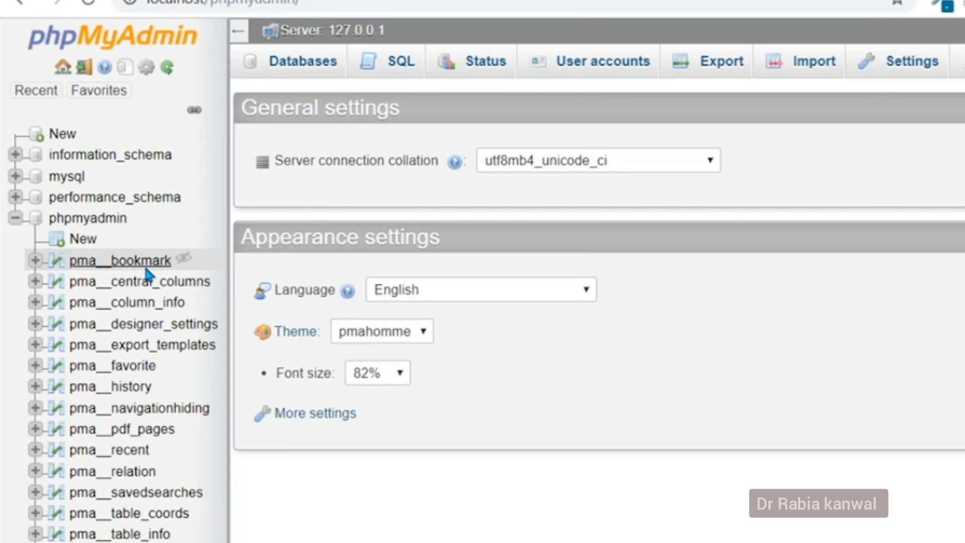
Create a new database named test from the Databases page.
click(305, 70)
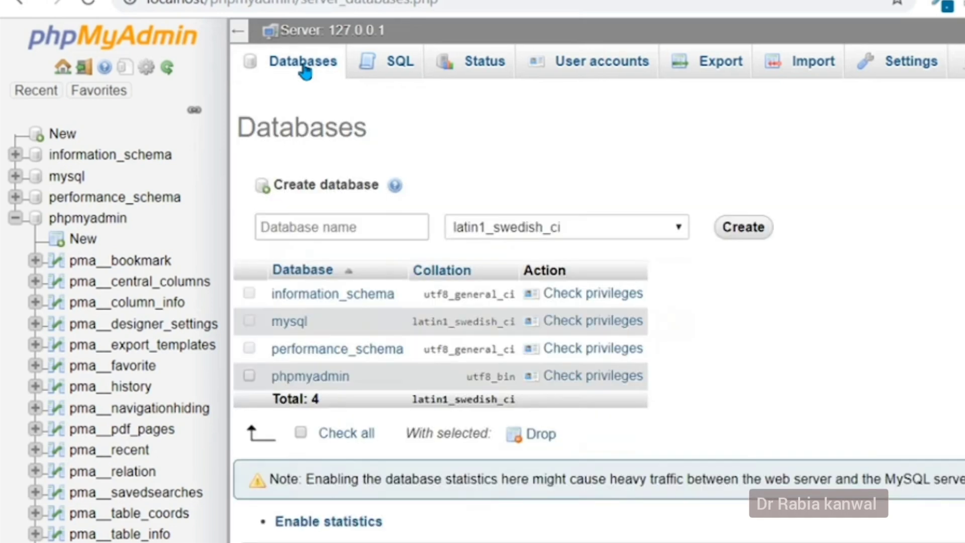
click(322, 217)
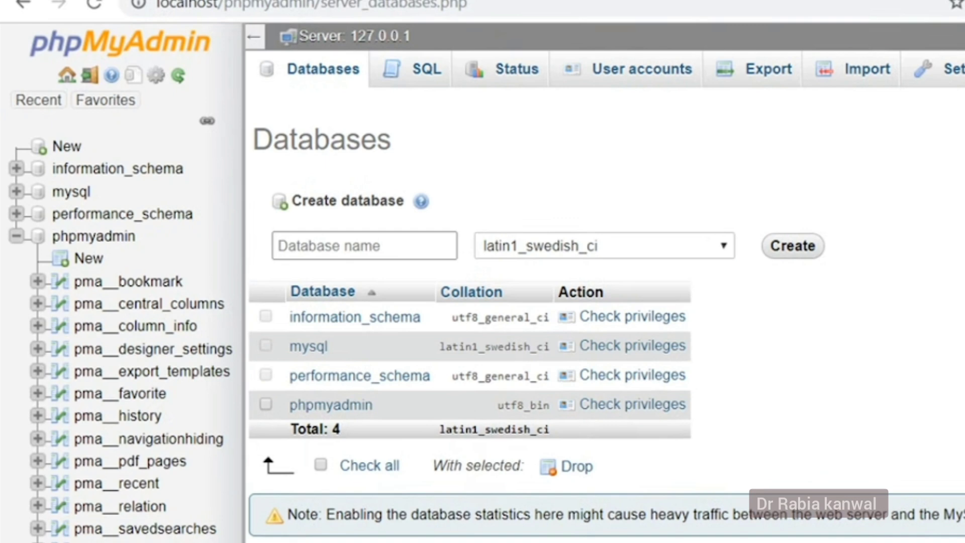
text(test)
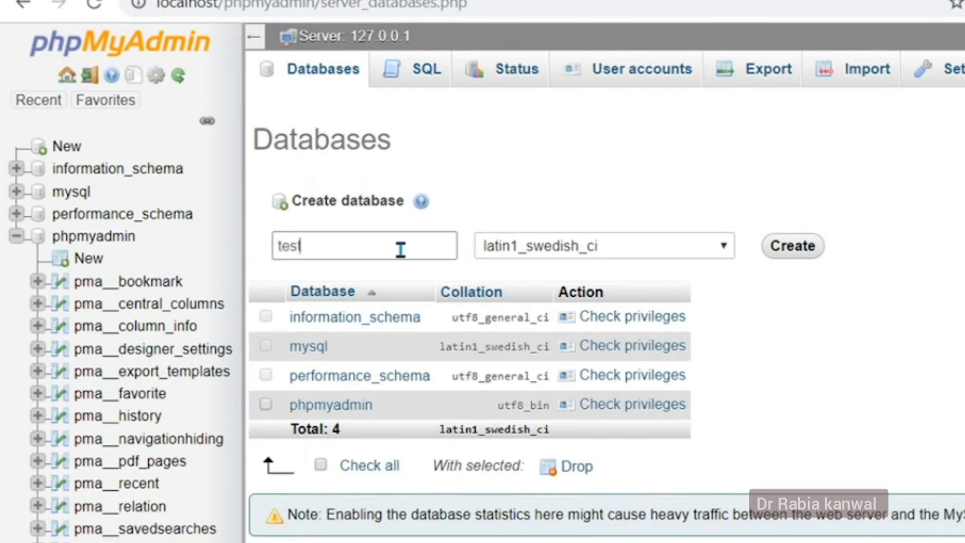
click(807, 257)
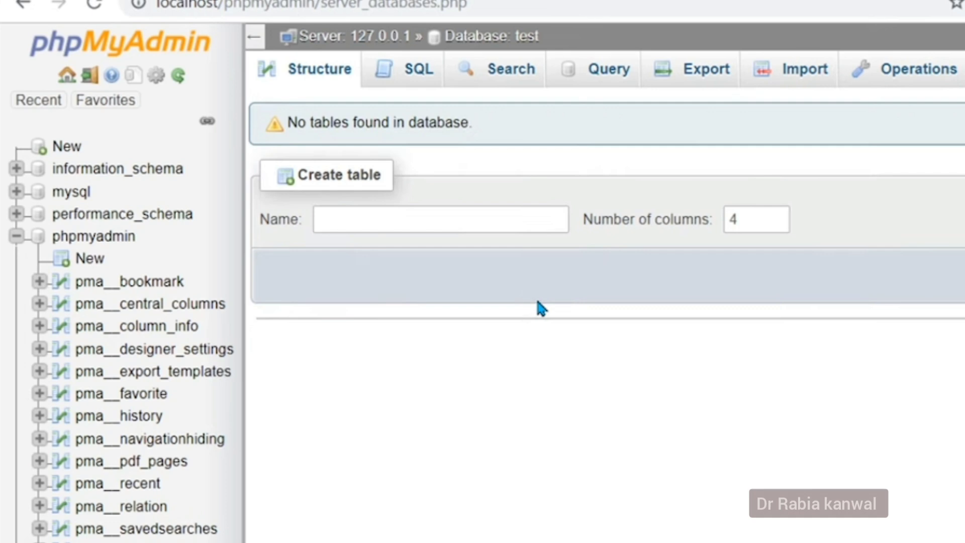
Collapse phpmyadmin, open the empty test database, then return to the server home page.
click(18, 237)
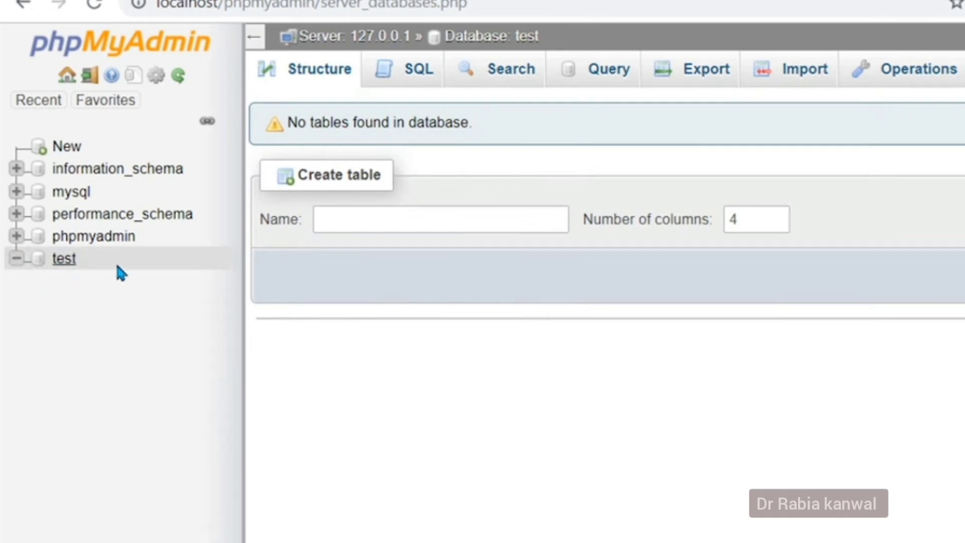
click(59, 263)
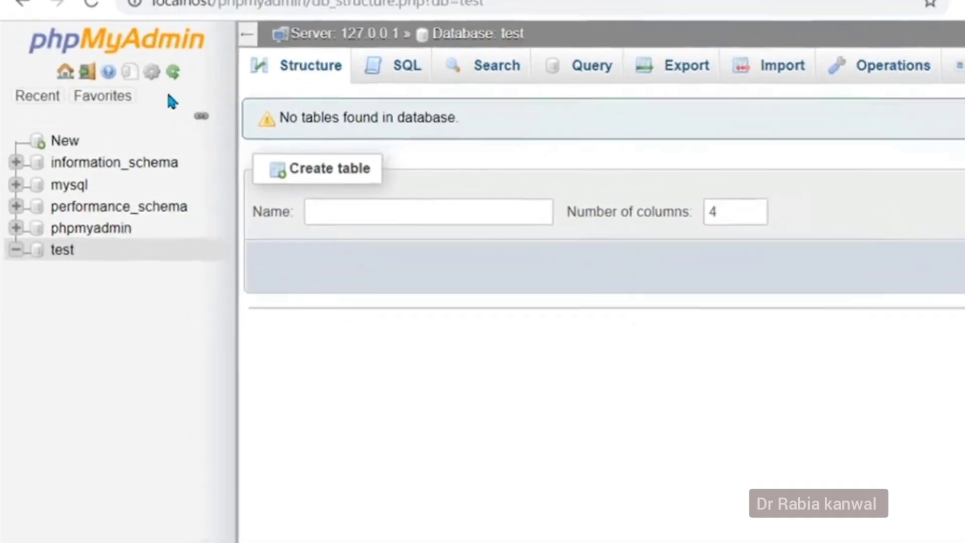
click(67, 82)
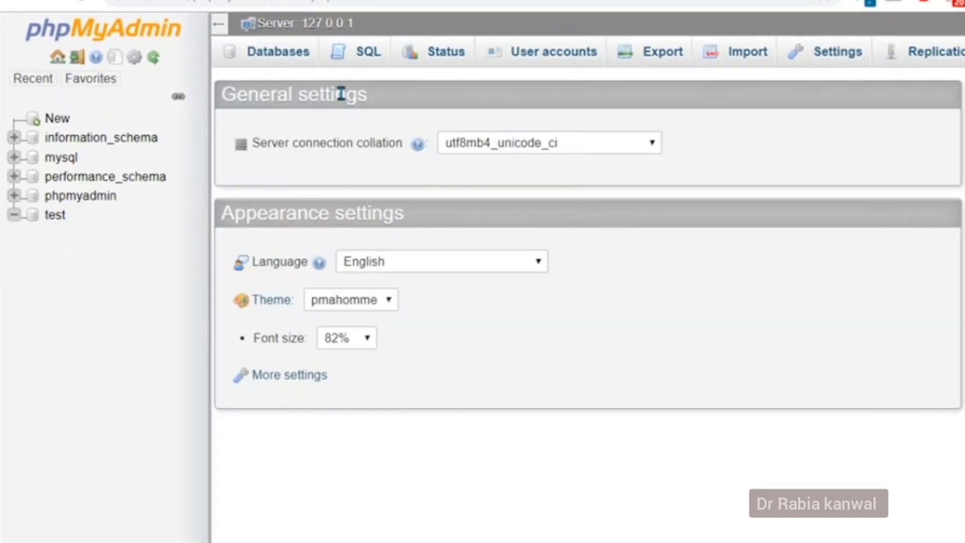
Run the SQL query 'create DATABASE test2;' on the server.
click(364, 63)
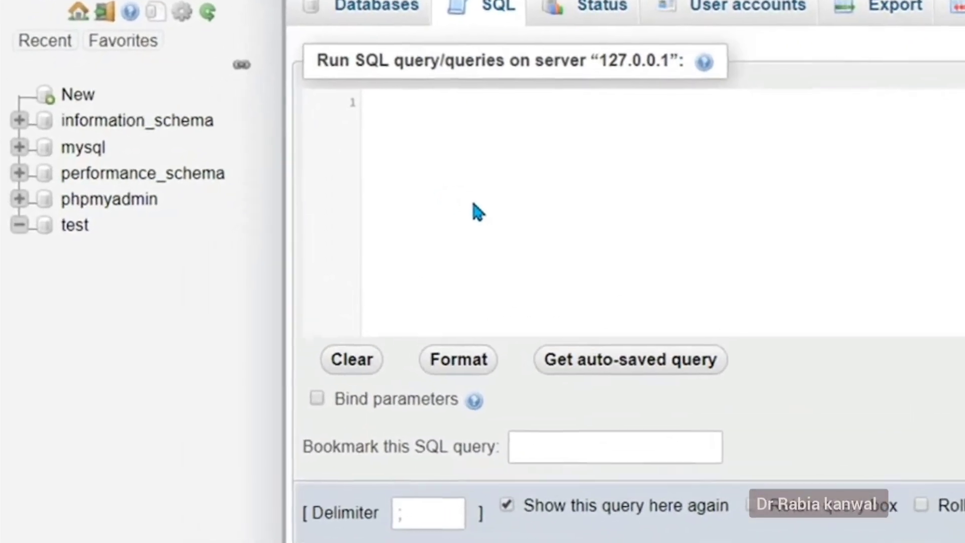
text(create )
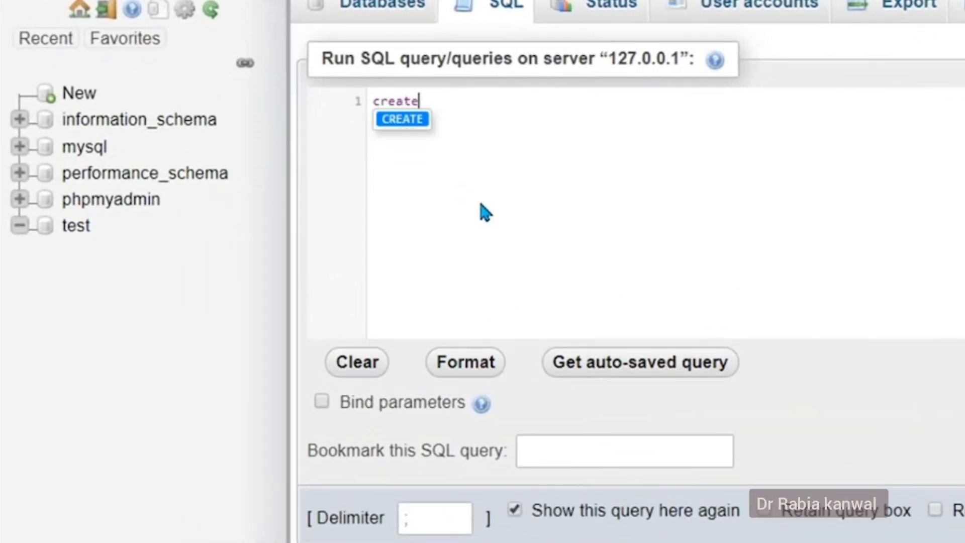
text(data)
key(Return)
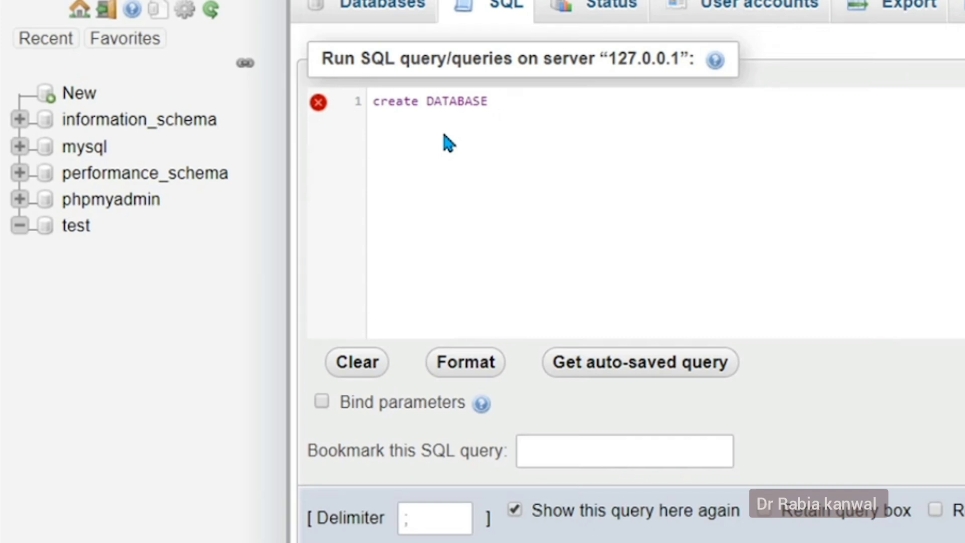
text(test2)
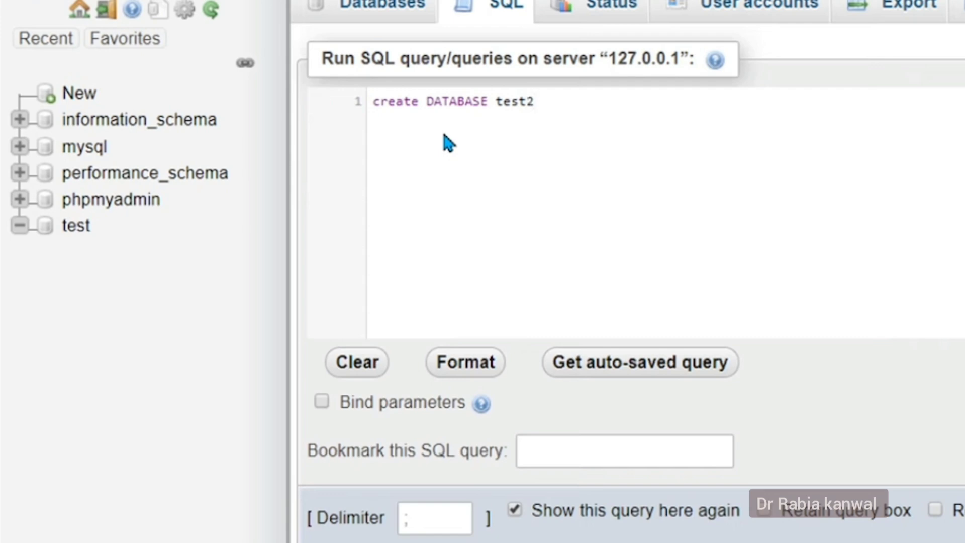
text(;)
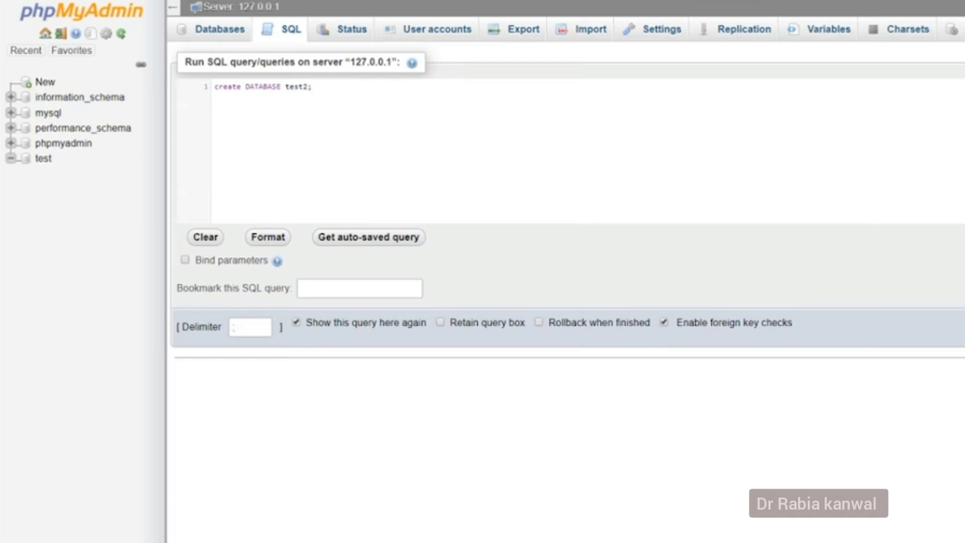
click(962, 329)
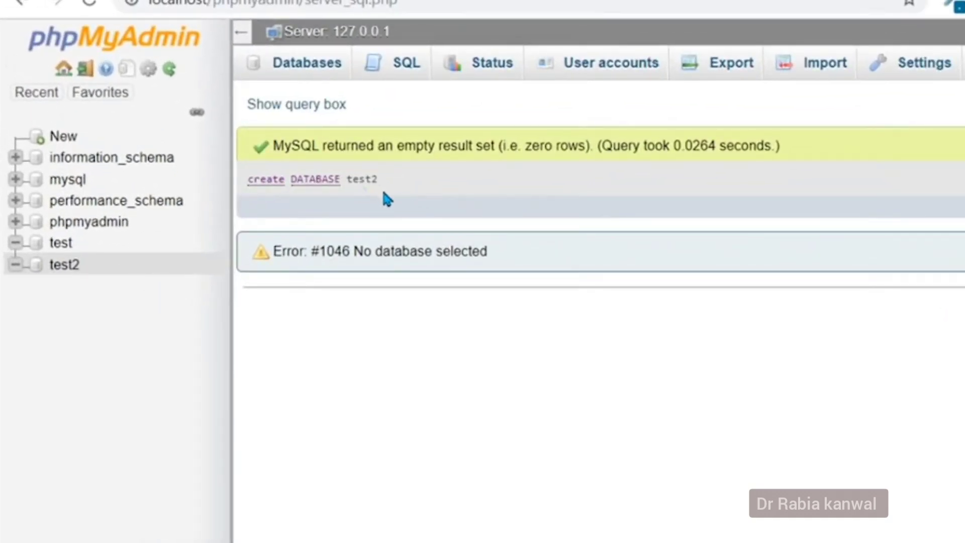
Check the success message, then open the test2 database's SQL query editor.
drag(284, 146, 671, 169)
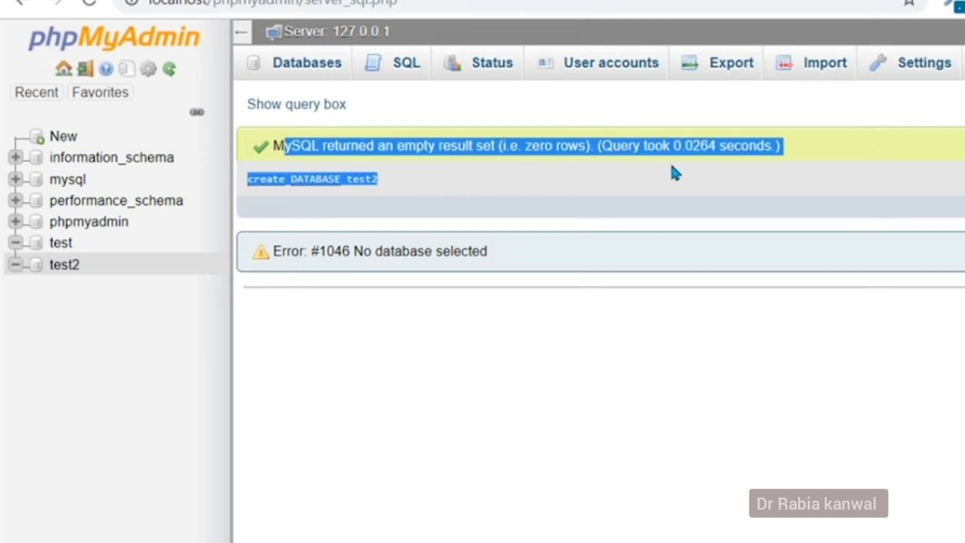
drag(743, 161, 748, 156)
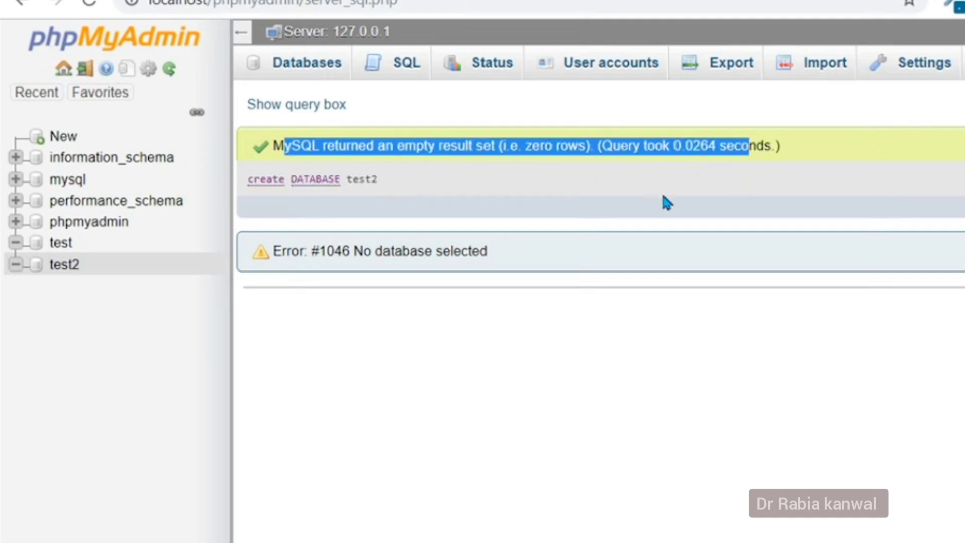
click(64, 271)
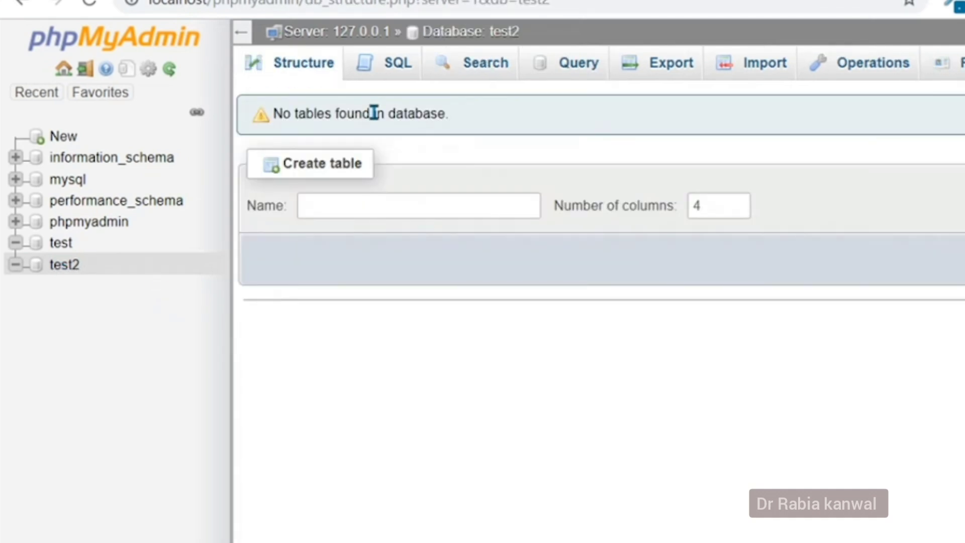
click(388, 75)
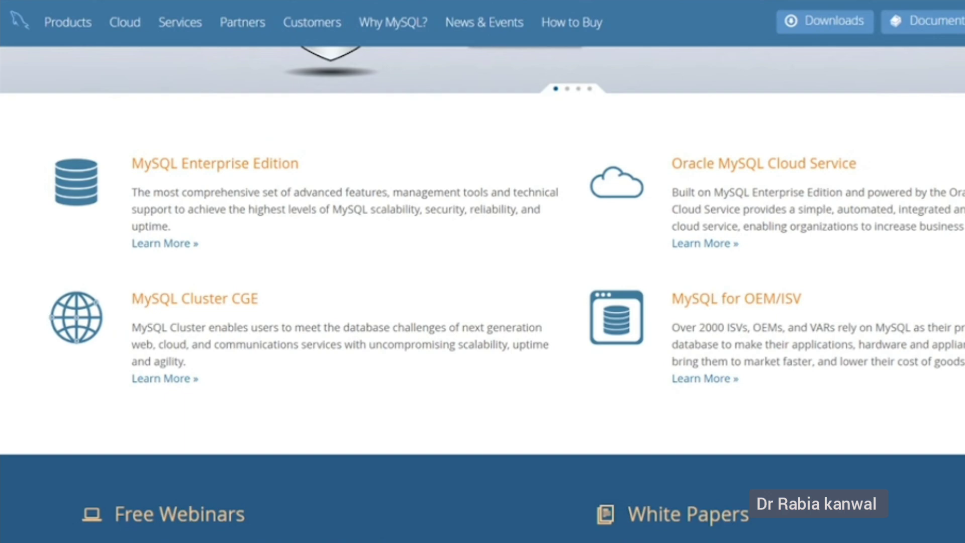
Navigate from mysql.com Downloads through MySQL Community (GPL) Downloads to the MySQL Workbench 8.0.18 page.
scroll(482, 294, up, 5)
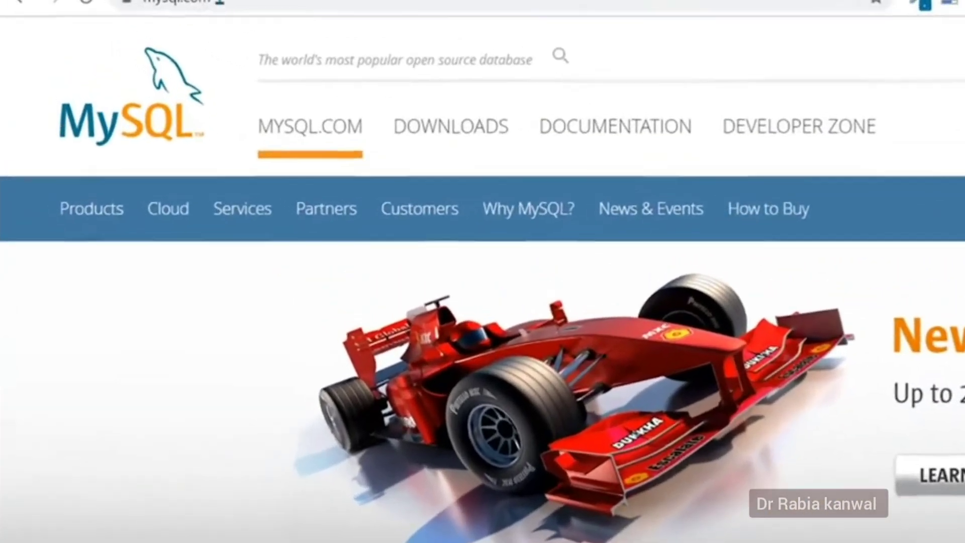
key(ctrl+l)
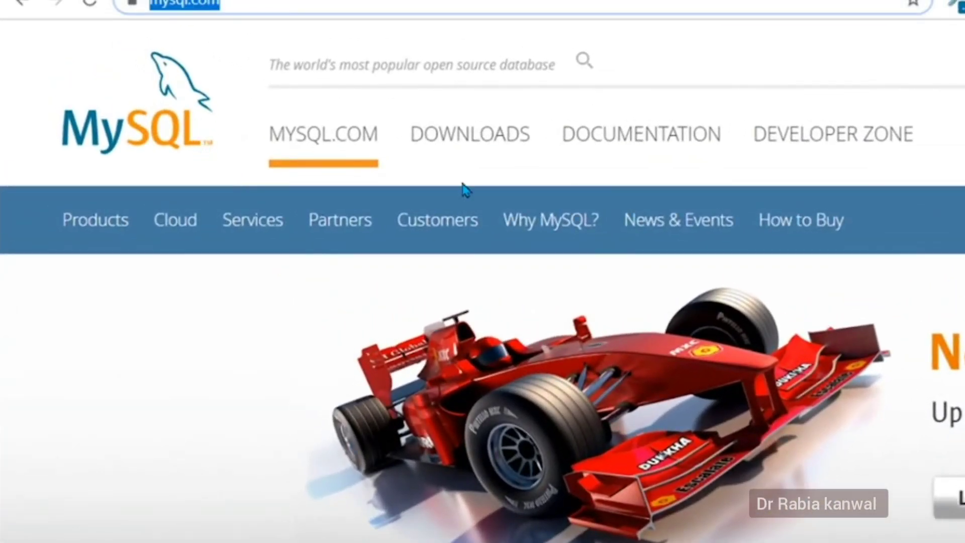
click(466, 151)
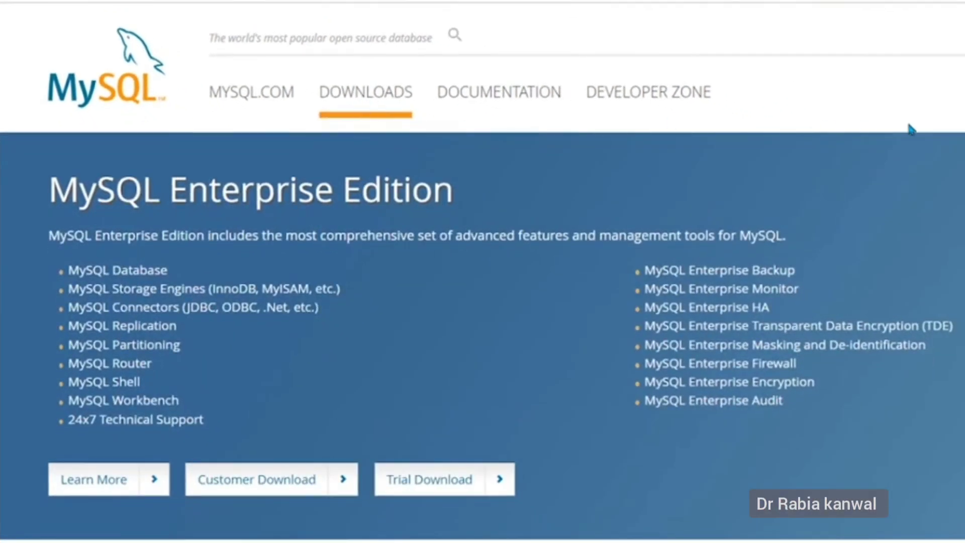
scroll(324, 494, down, 8)
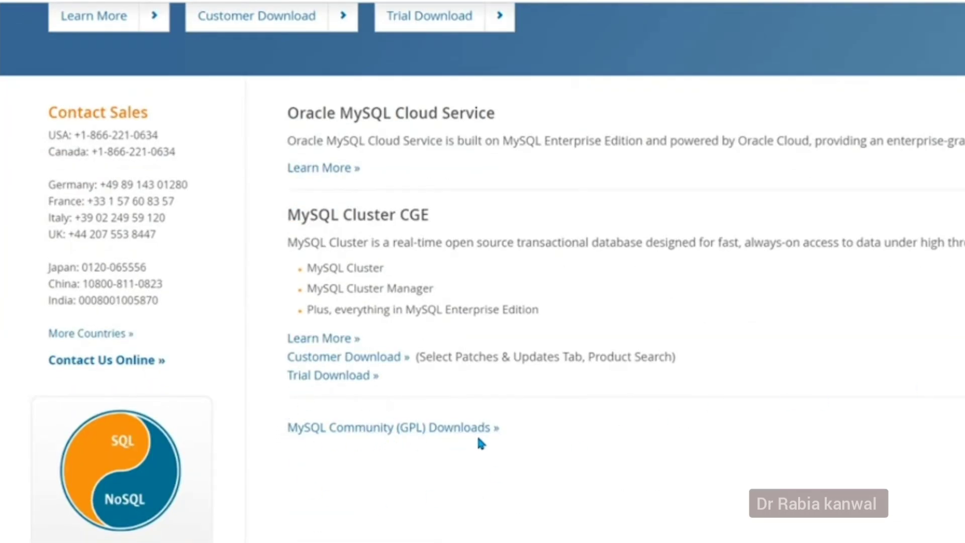
click(430, 435)
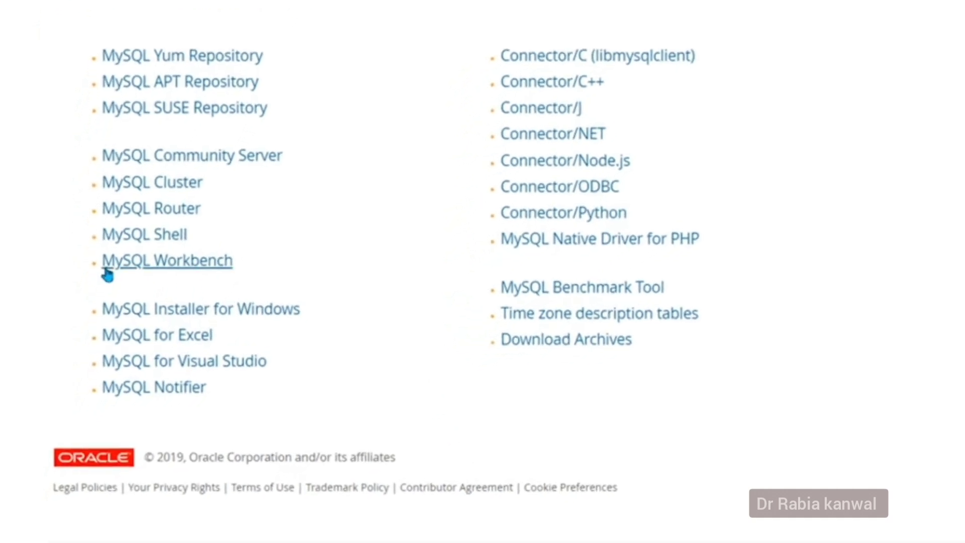
click(176, 258)
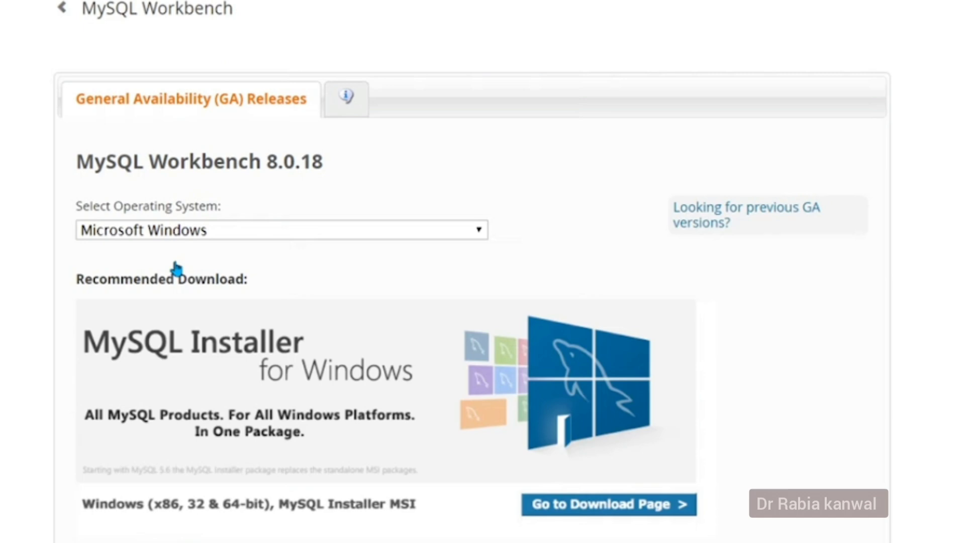
Keep Microsoft Windows as the OS and choose the 64-bit Windows MSI installer download.
scroll(921, 383, down, 3)
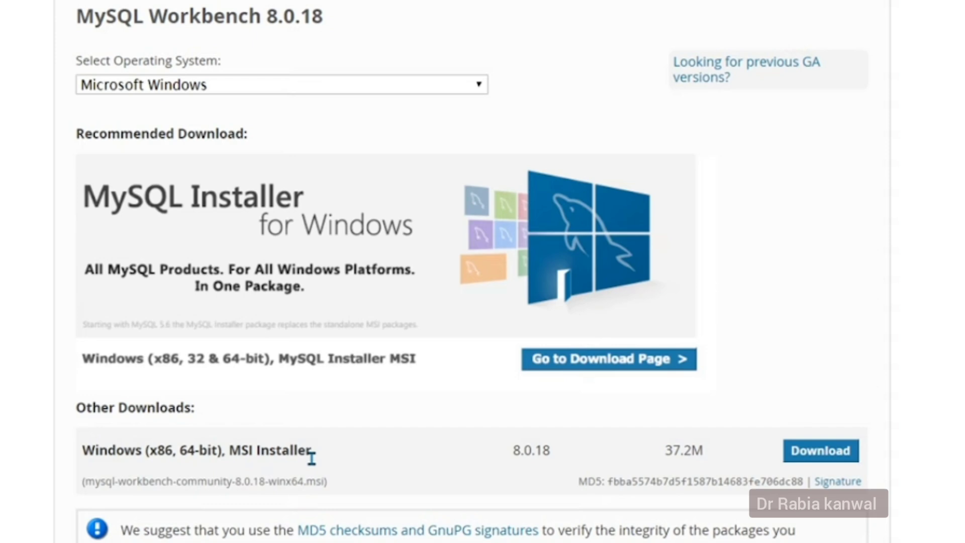
click(334, 93)
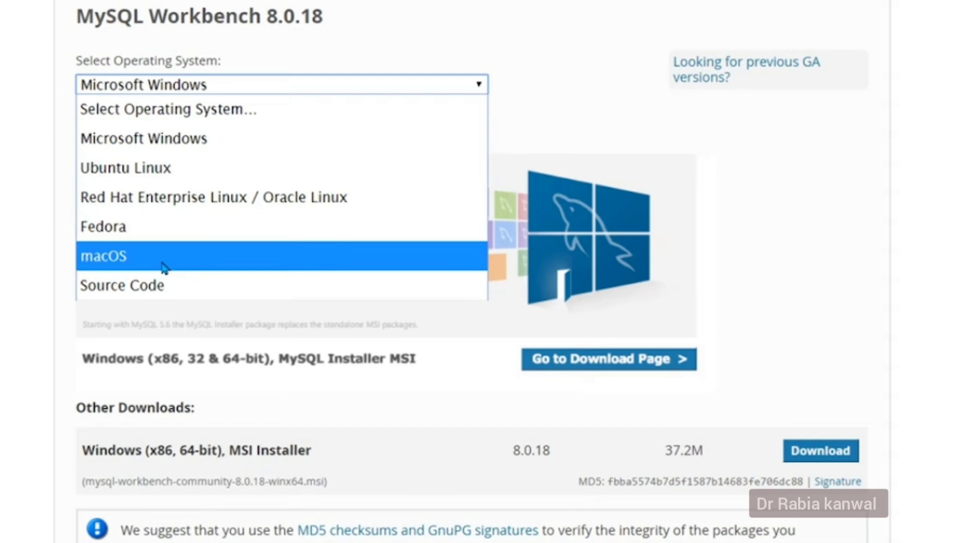
click(514, 115)
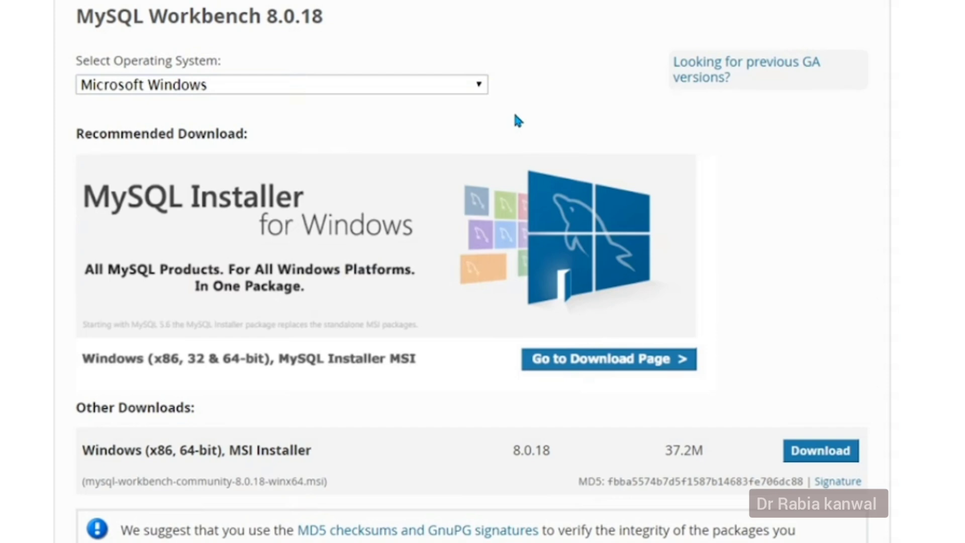
click(812, 452)
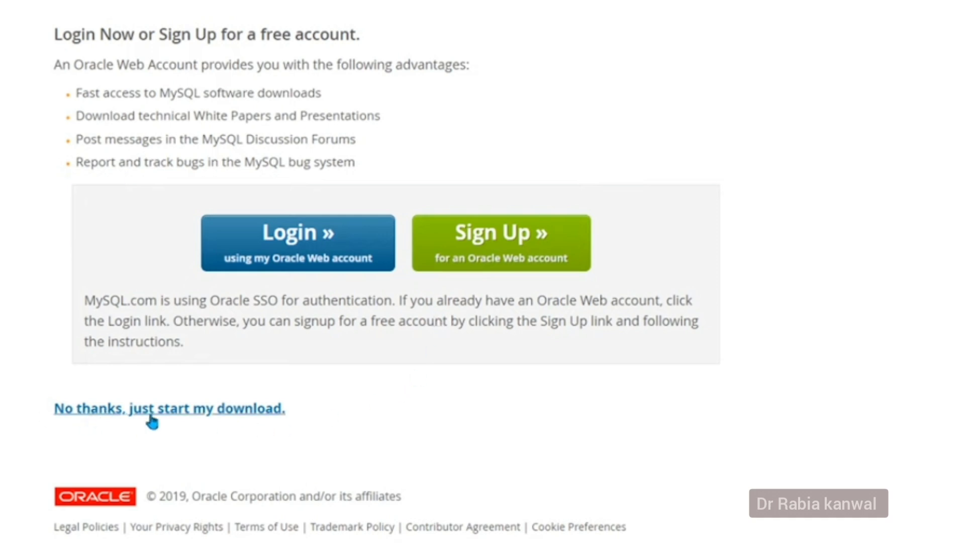
Start the download without logging in, cancel saving, and select the desktop Workbench installer.
click(195, 415)
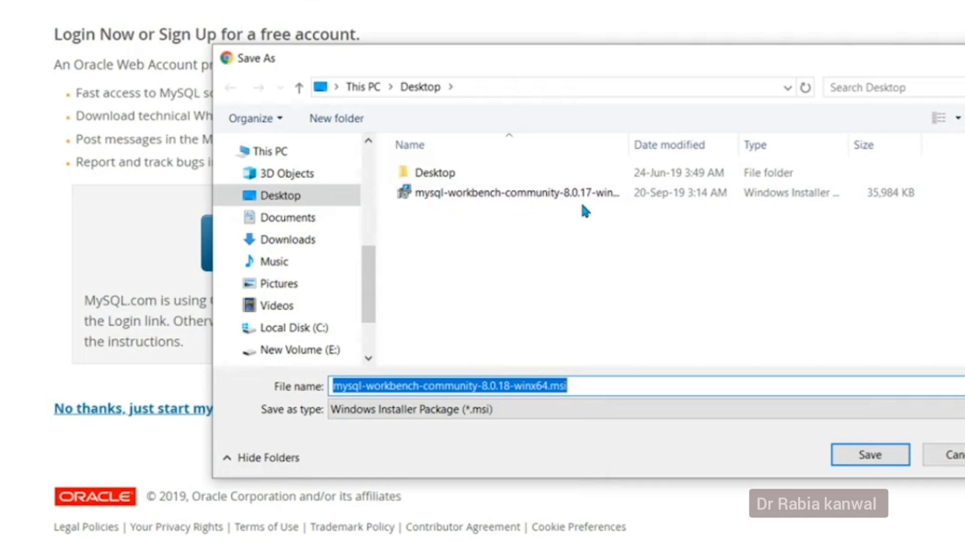
click(957, 458)
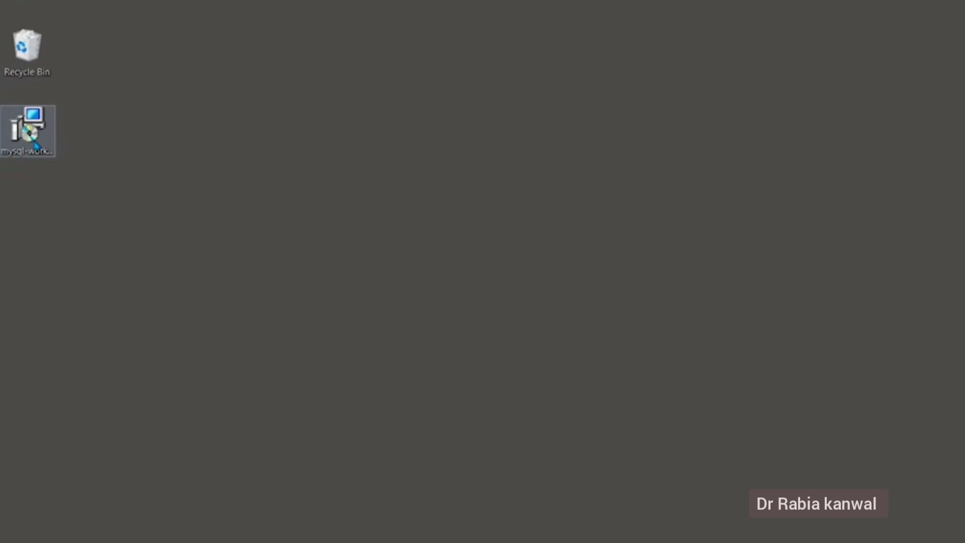
click(37, 145)
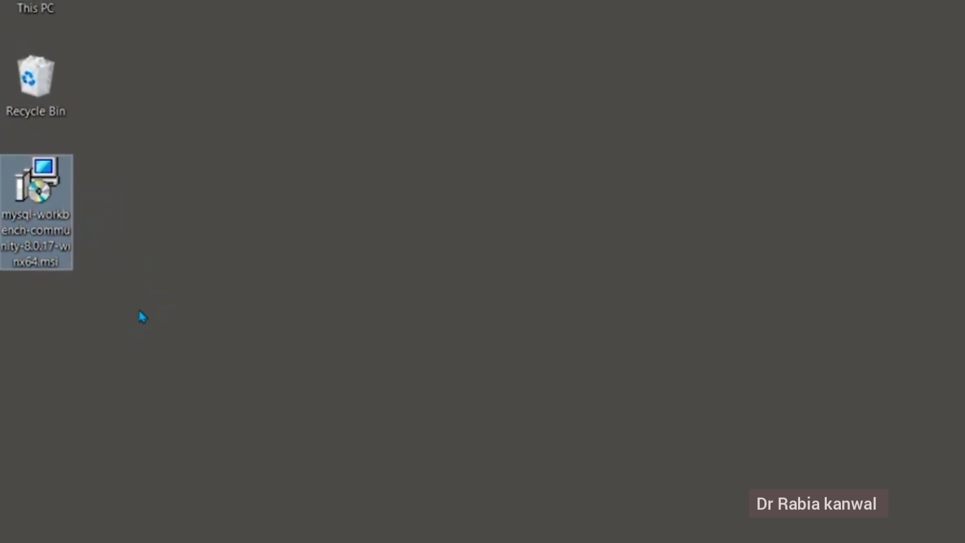
double_click(54, 223)
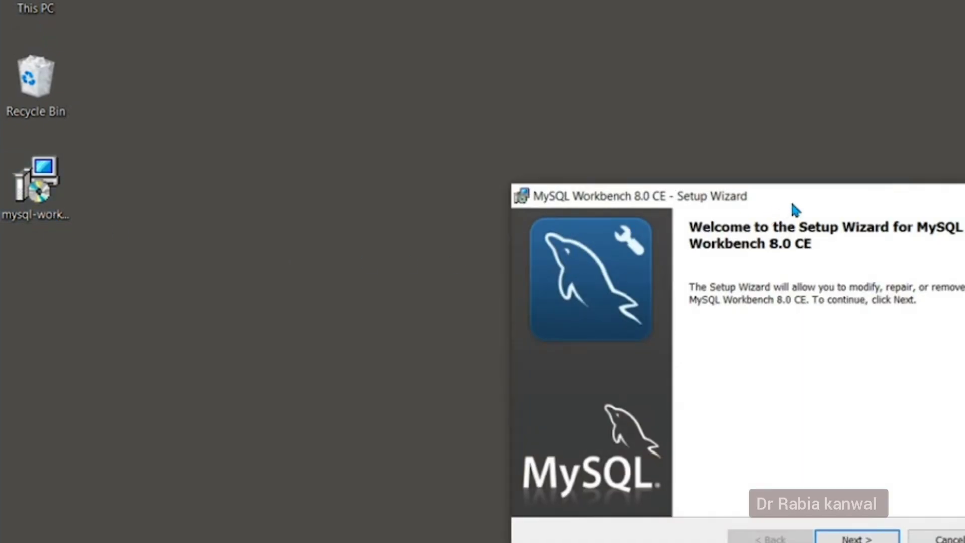
drag(789, 203, 572, 133)
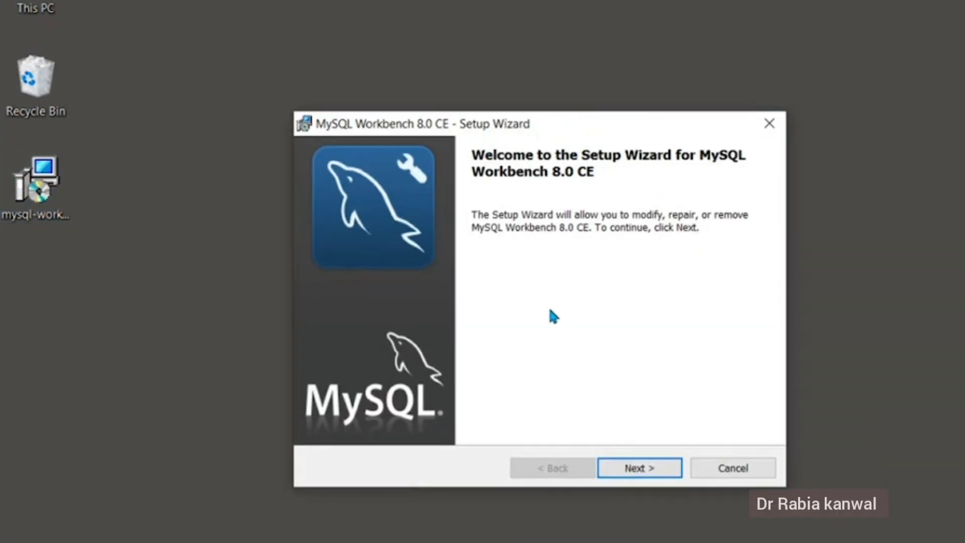
click(660, 472)
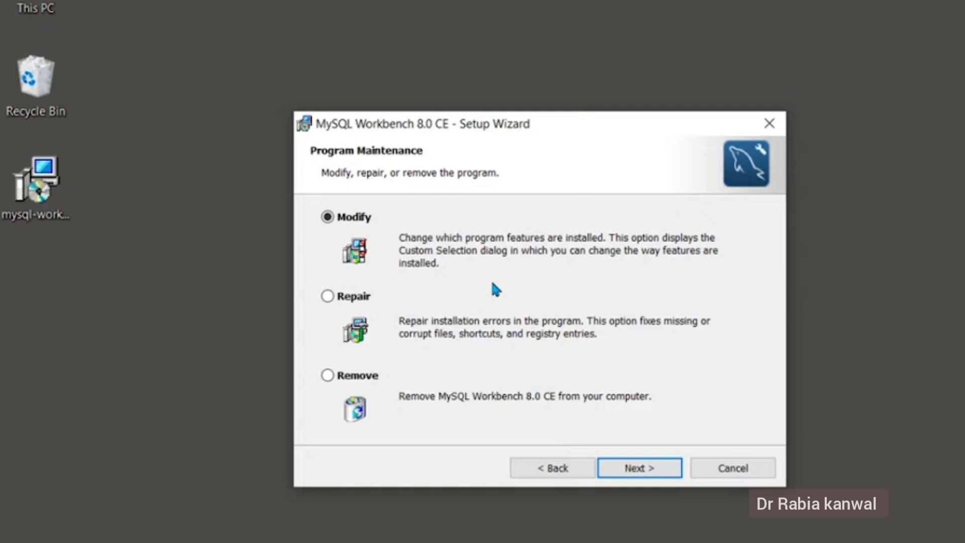
click(651, 475)
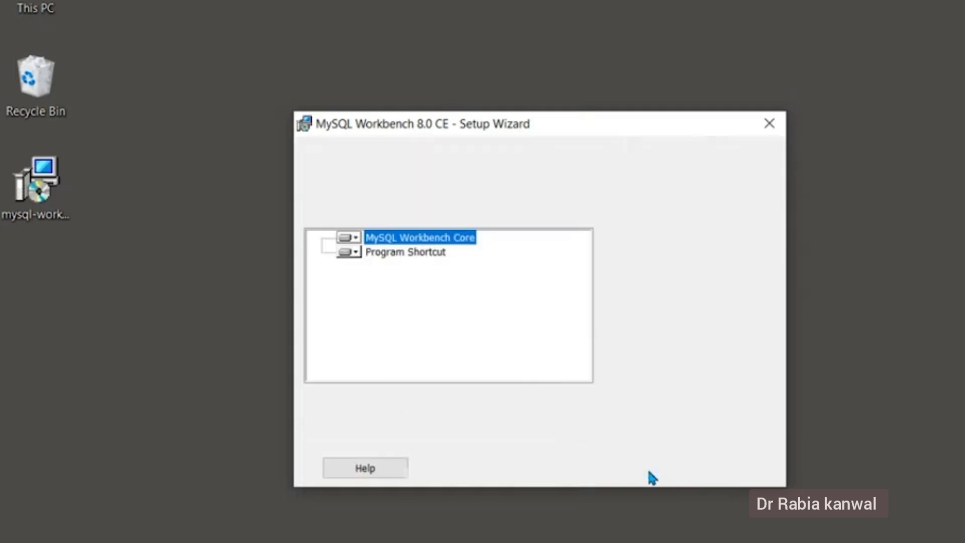
click(650, 474)
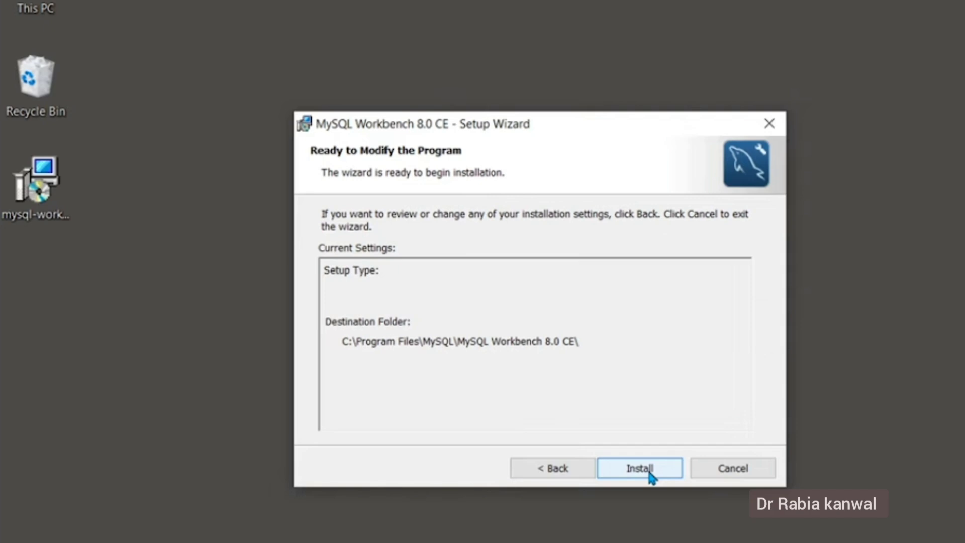
click(639, 471)
click(720, 473)
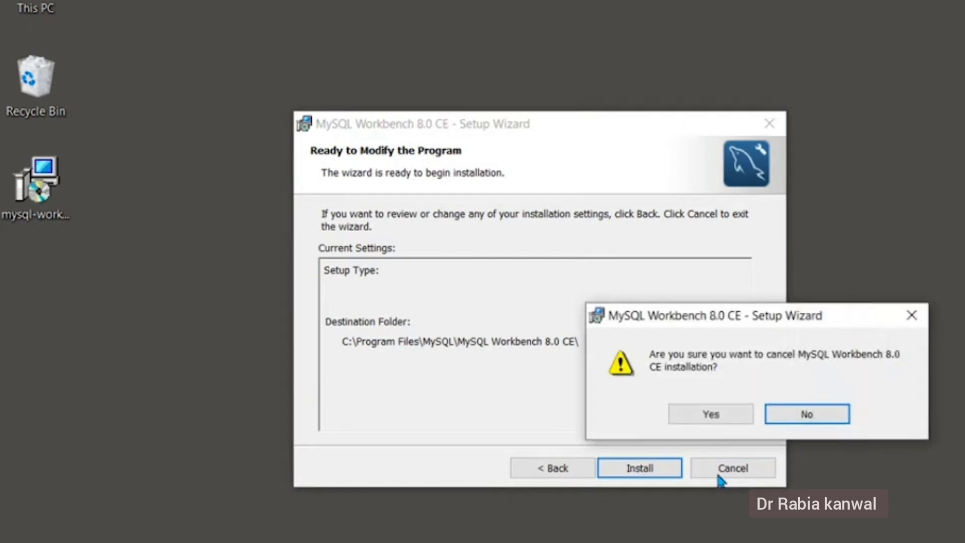
click(713, 421)
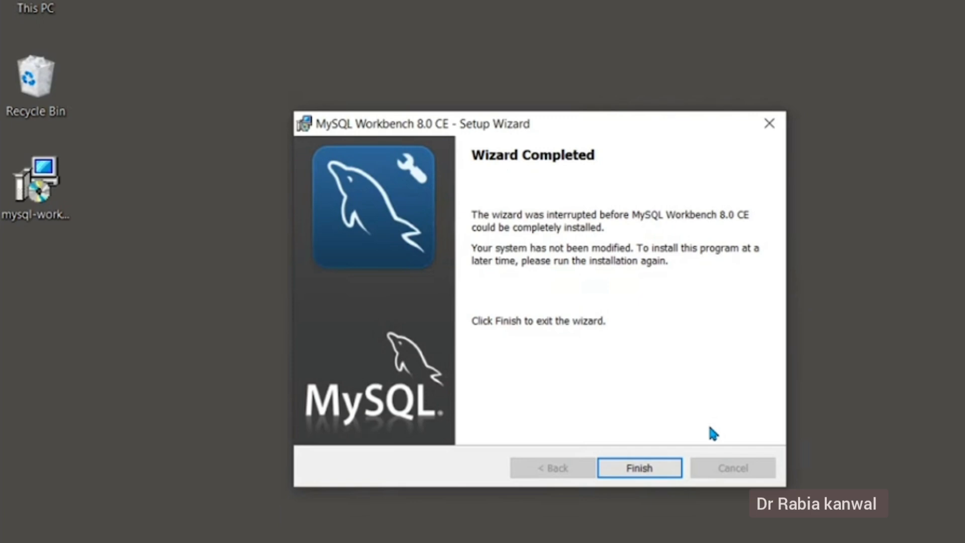
click(670, 471)
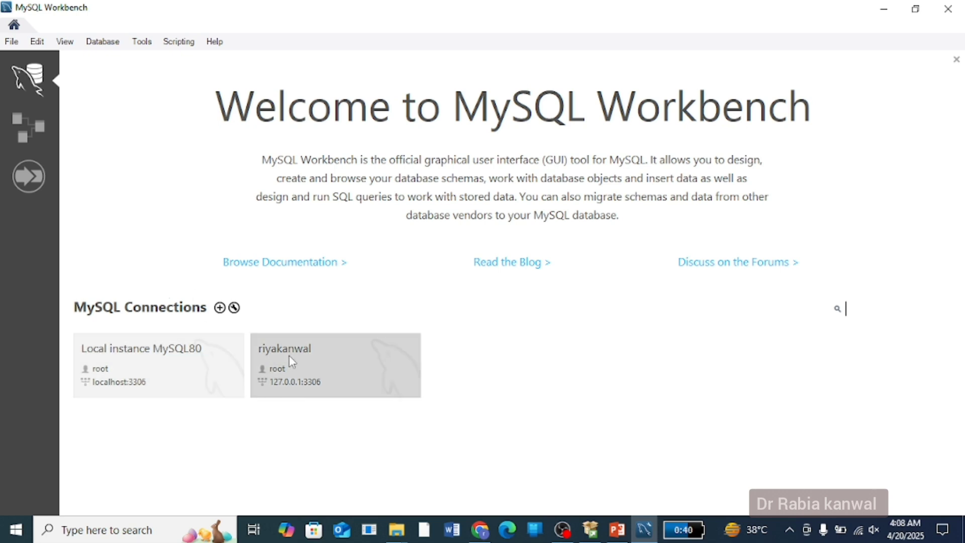
Delete the second saved connection, 127.0.0.1:3306, and confirm the deletion.
right_click(381, 380)
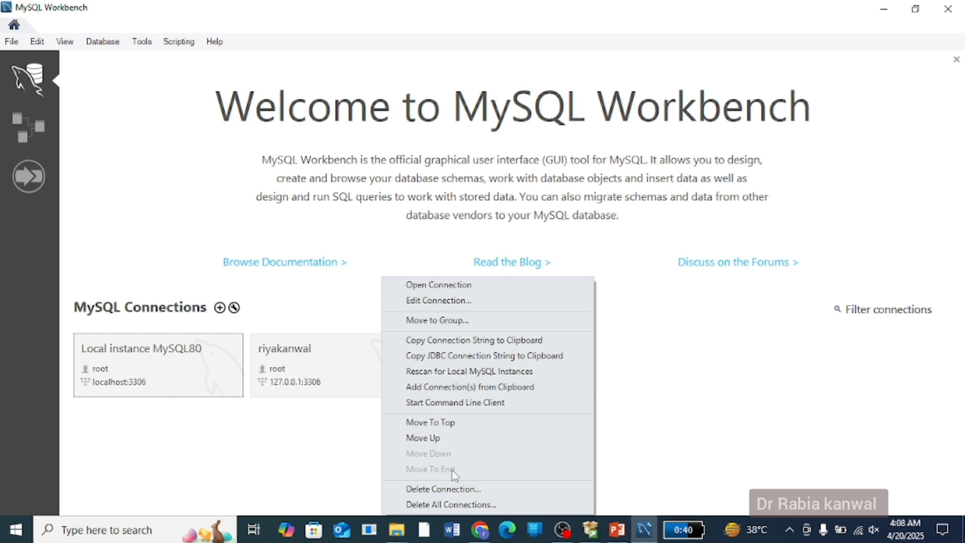
click(460, 490)
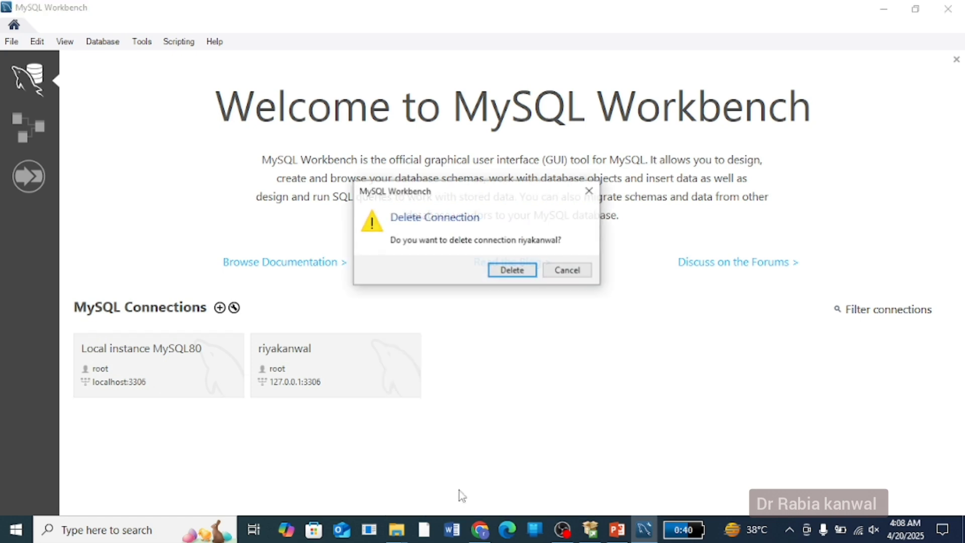
click(513, 271)
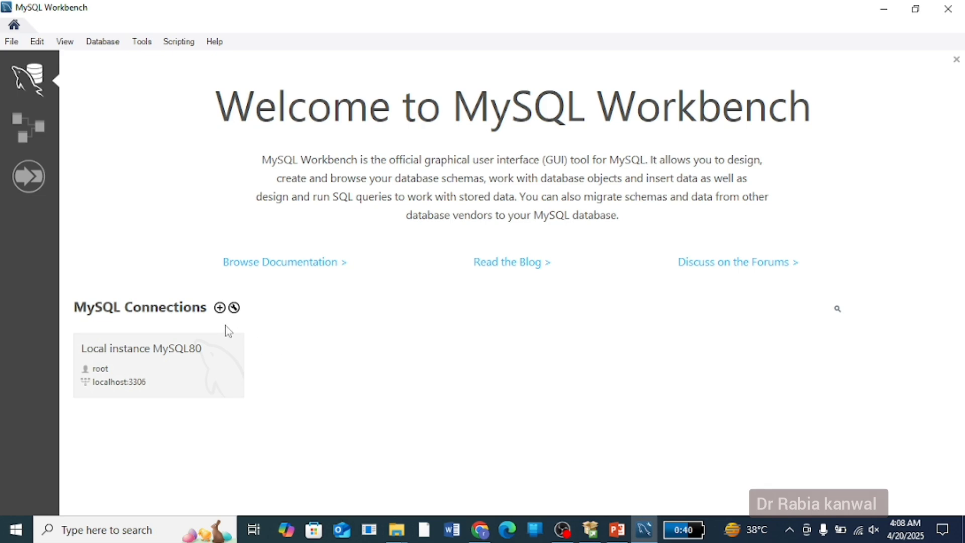
Open Setup New Connection and enter the user's name as the connection name.
click(219, 307)
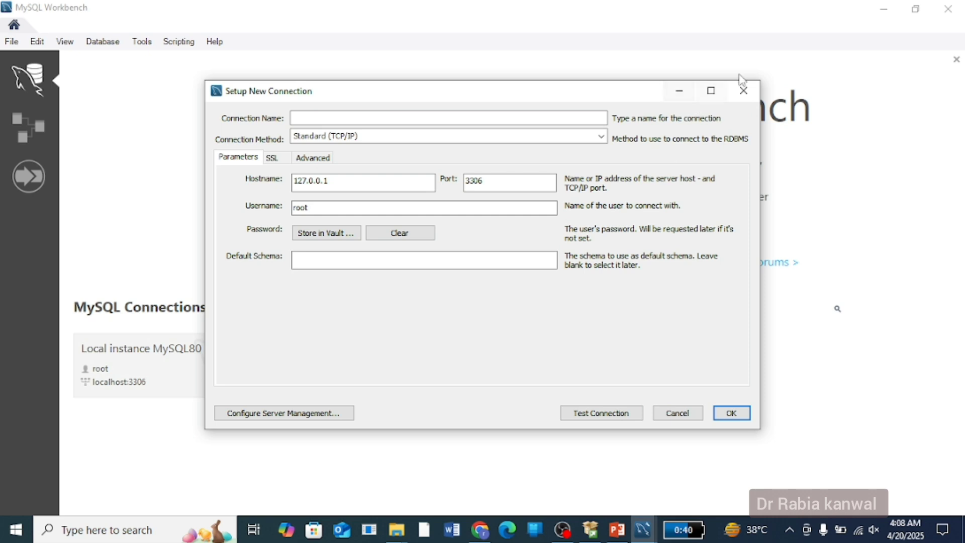
click(743, 91)
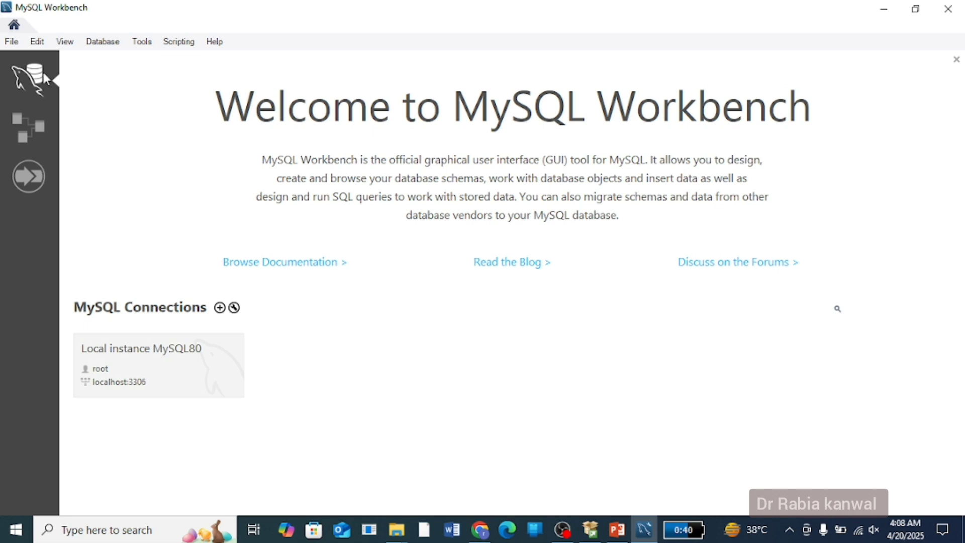
click(220, 307)
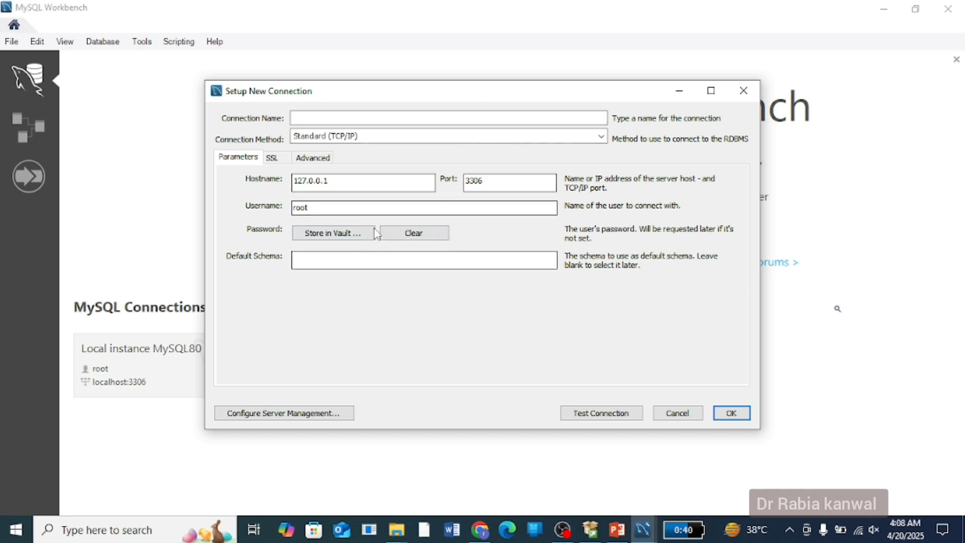
click(312, 120)
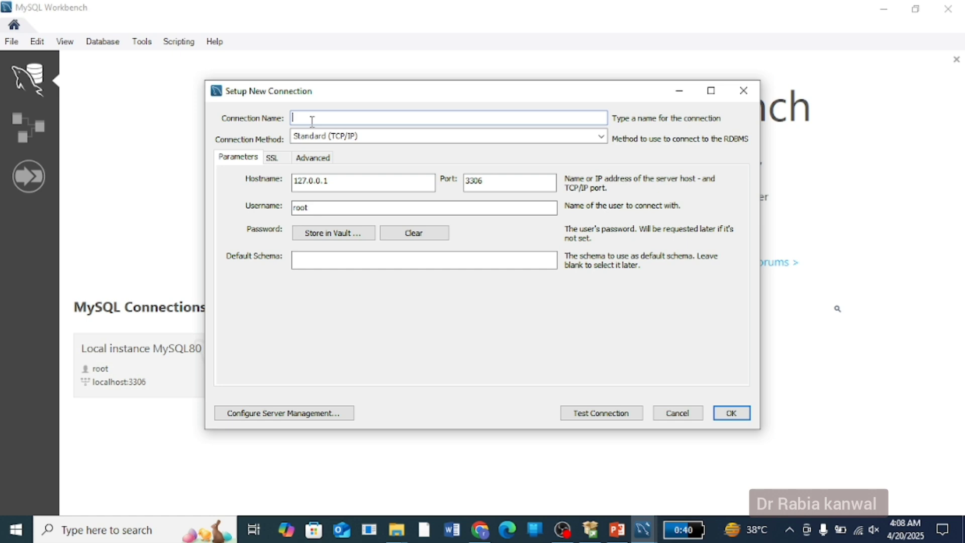
key(Left)
key(Left)
key(Left)
key(Left)
key(Left)
key(Left)
Store the root password in the vault and save the new connection to the list.
click(353, 239)
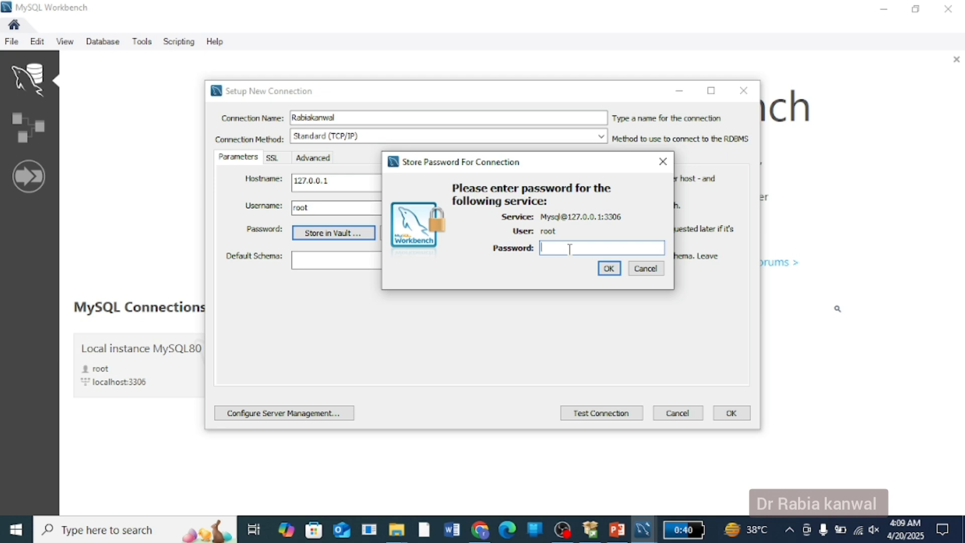
text(*)
click(642, 275)
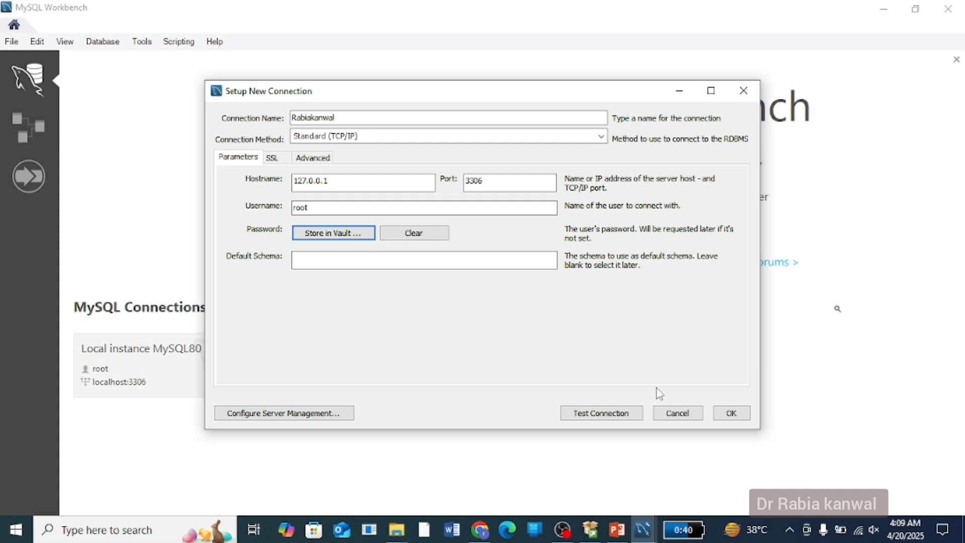
click(407, 260)
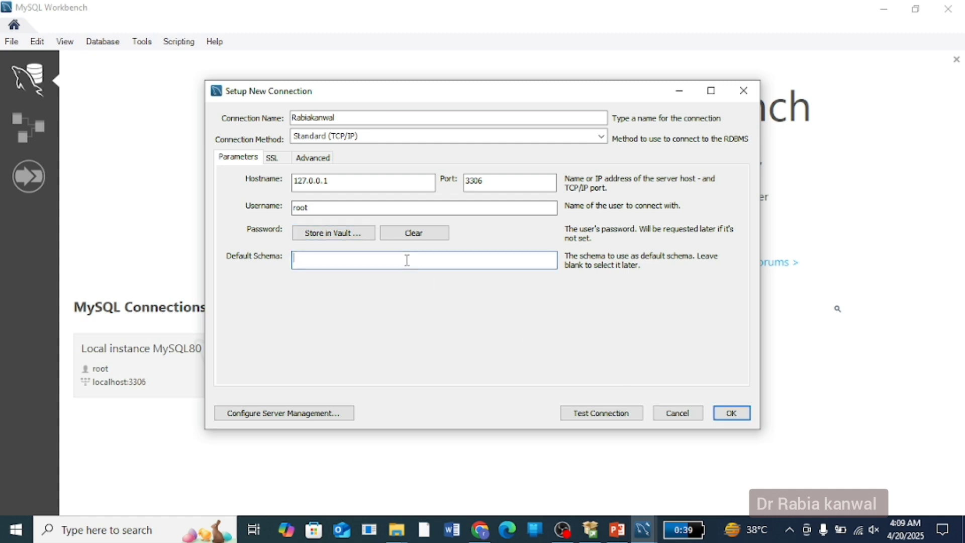
click(719, 418)
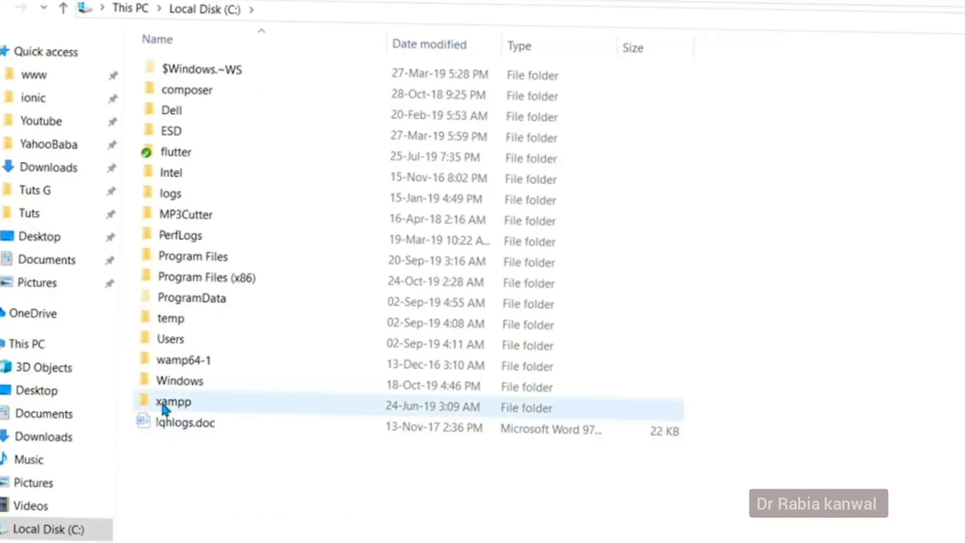
Go into C:\xampp\phpMyAdmin and open the context menu for config.inc.php.
click(199, 409)
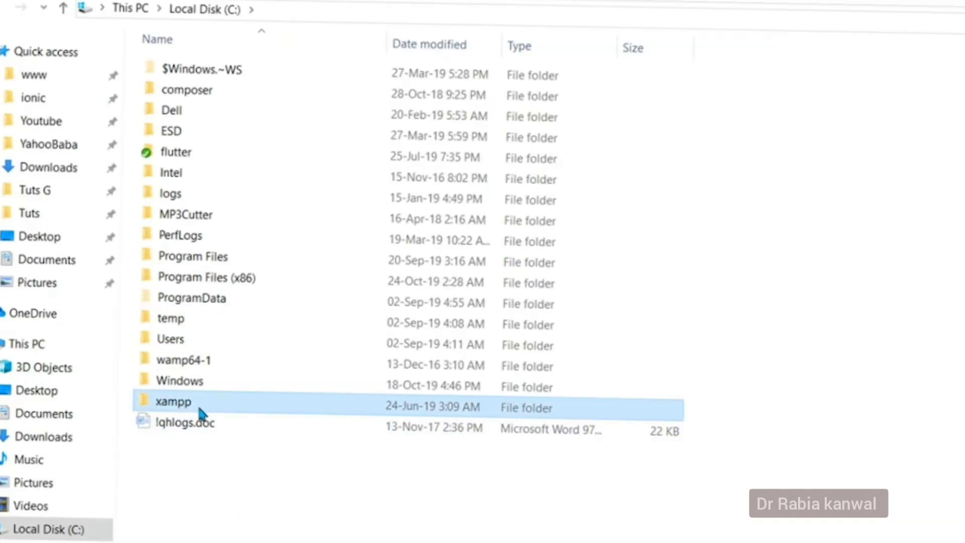
double_click(234, 407)
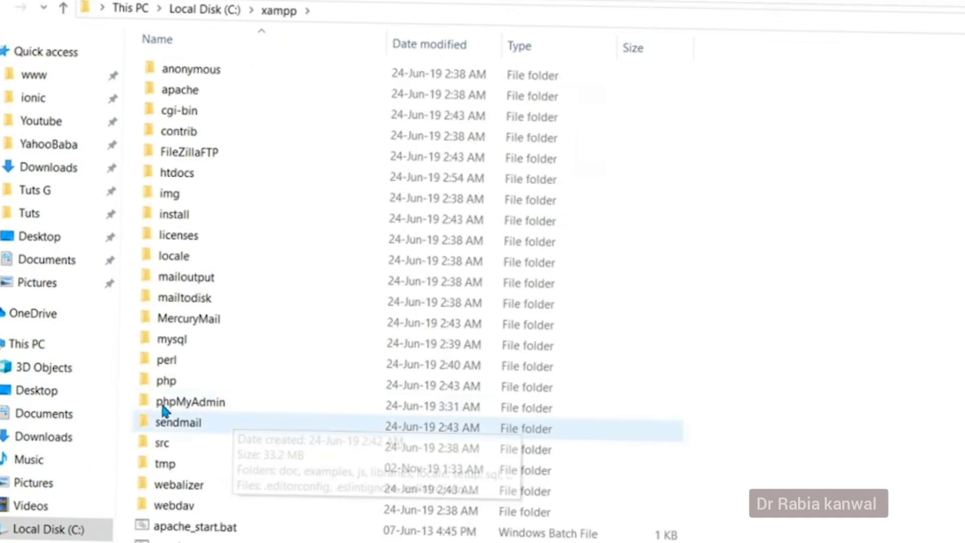
click(225, 404)
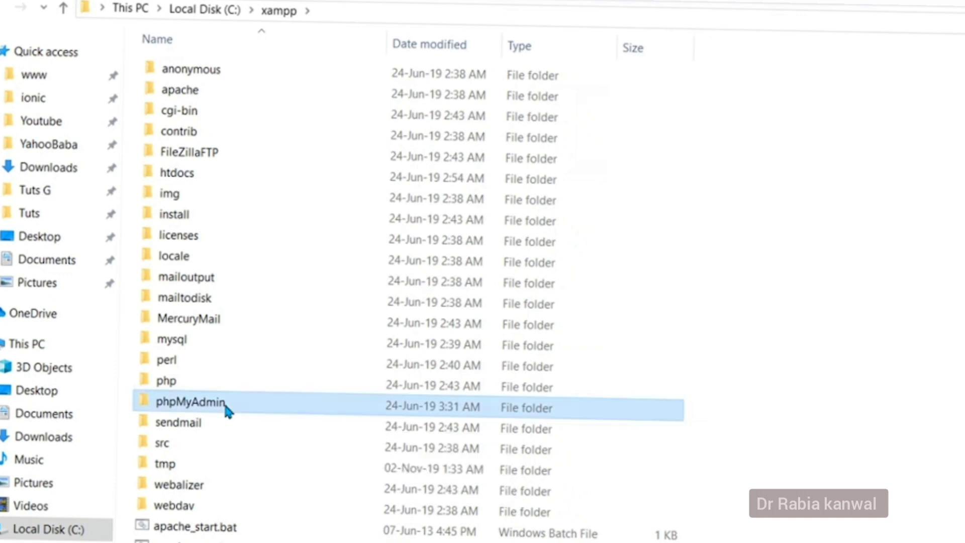
double_click(225, 404)
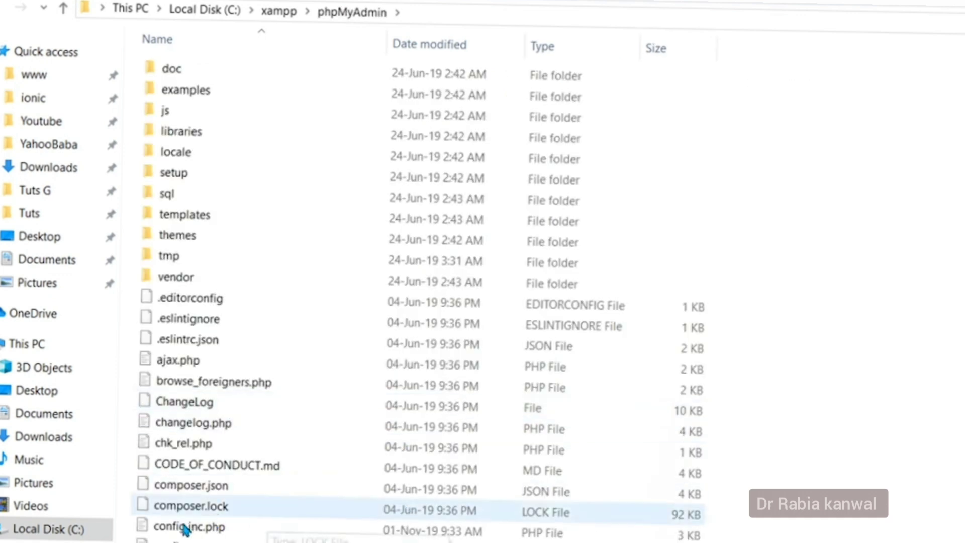
click(228, 526)
scroll(228, 527, down, 1)
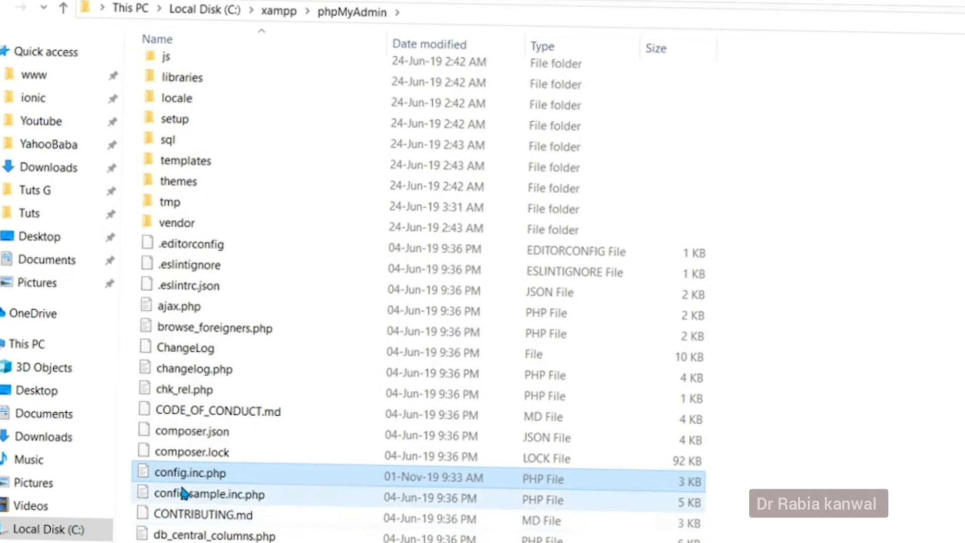
right_click(227, 475)
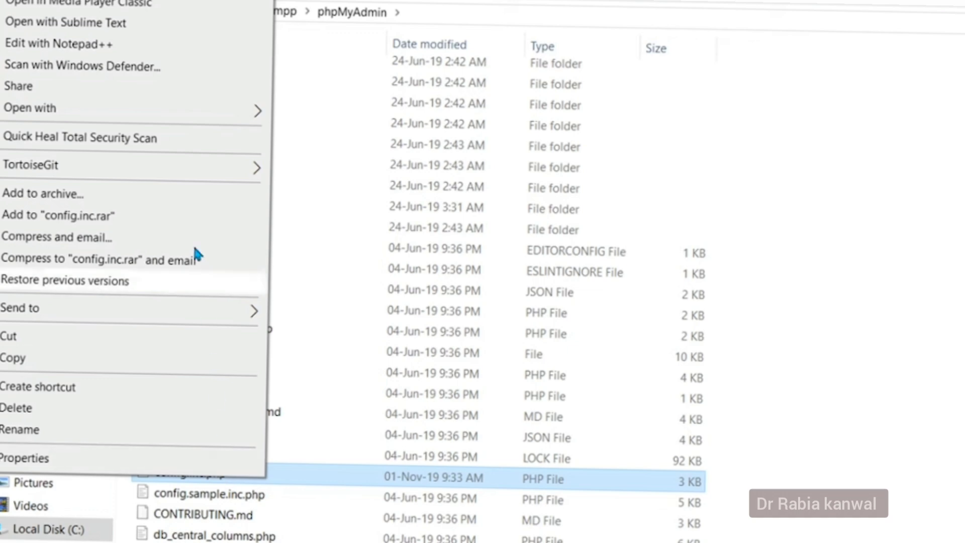
Open config.inc.php in Notepad++ and locate the Authentication type and info password setting.
click(149, 43)
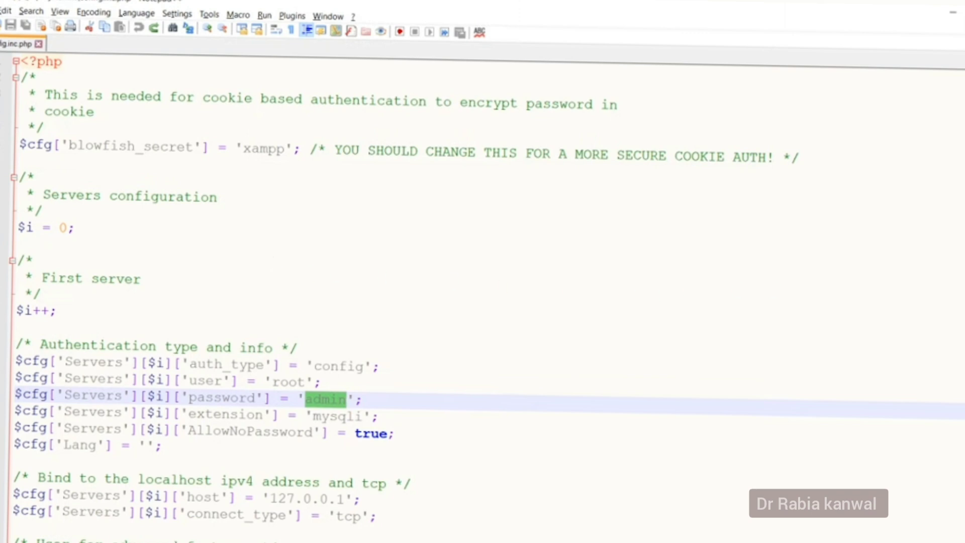
scroll(482, 301, down, 2)
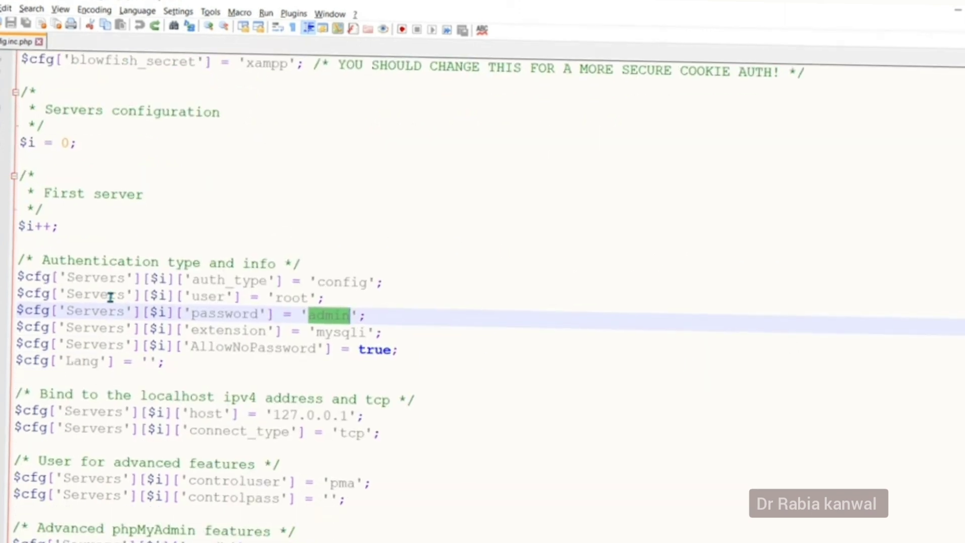
click(42, 262)
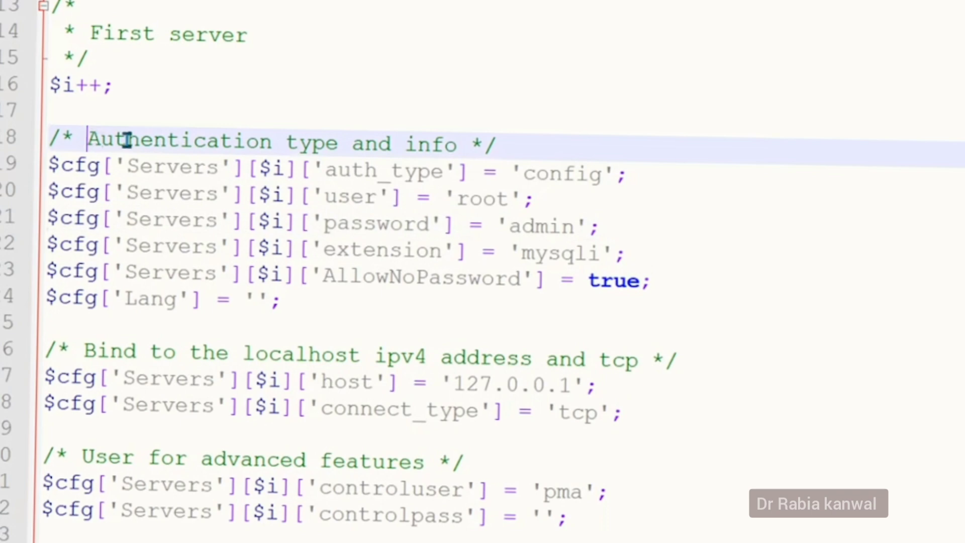
drag(128, 140, 458, 147)
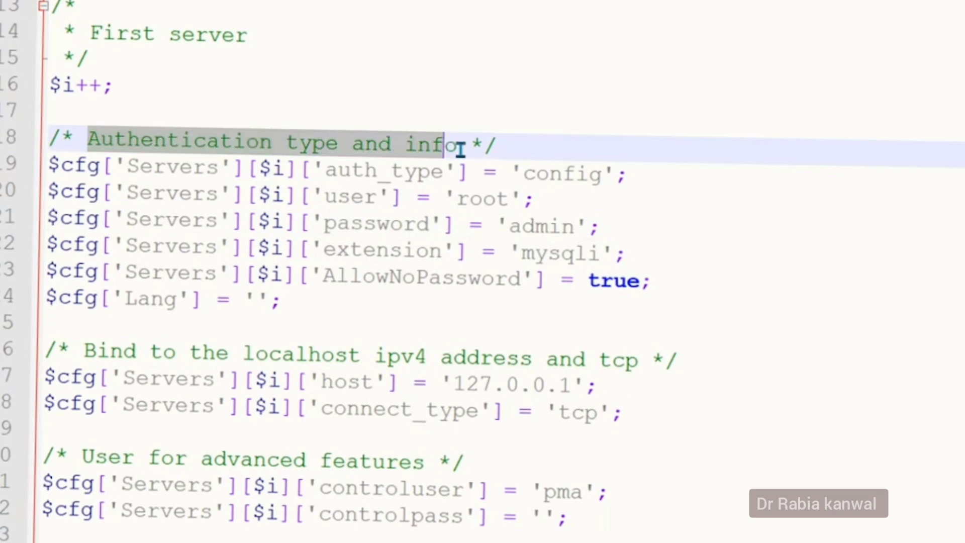
drag(324, 224, 430, 225)
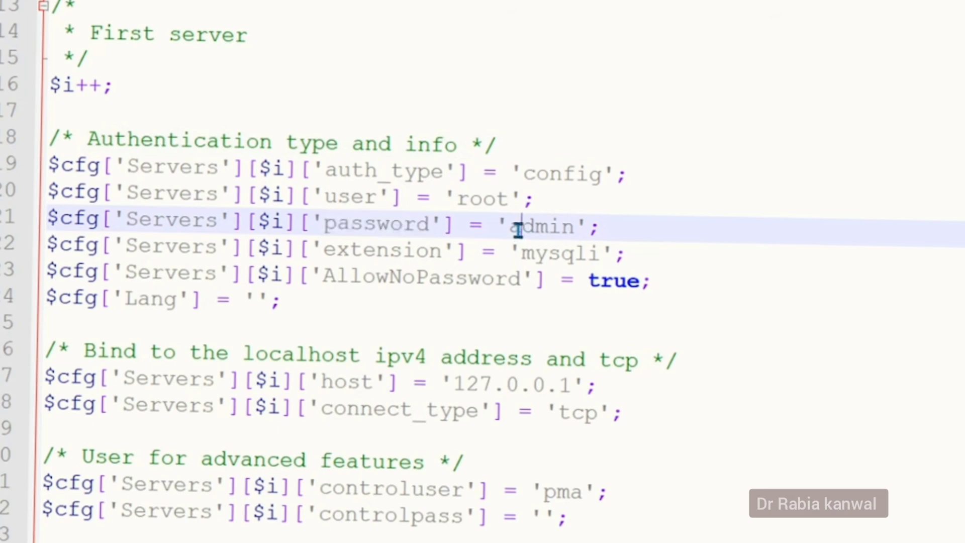
Replace the password value on line 21, check AllowNoPassword, then switch to XAMPP Control Panel.
double_click(517, 226)
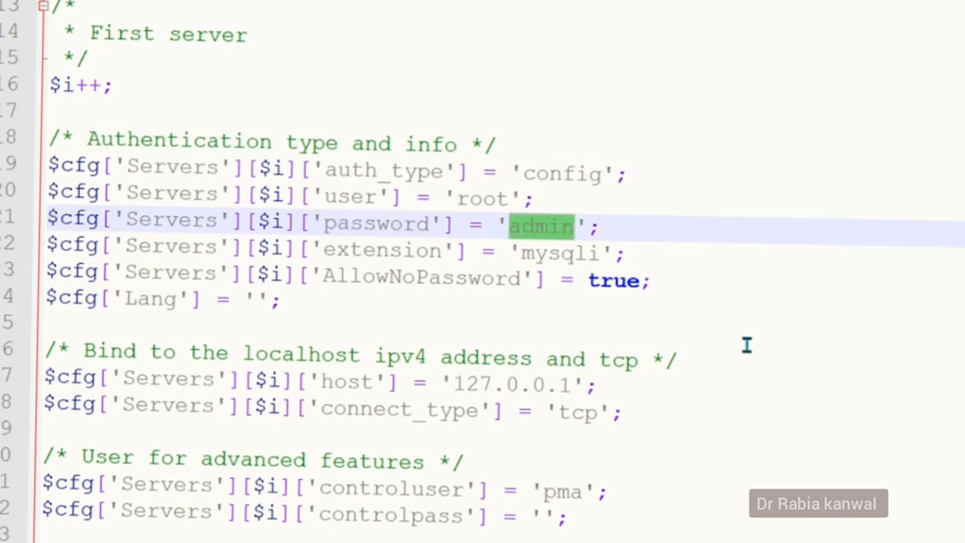
key(BackSpace)
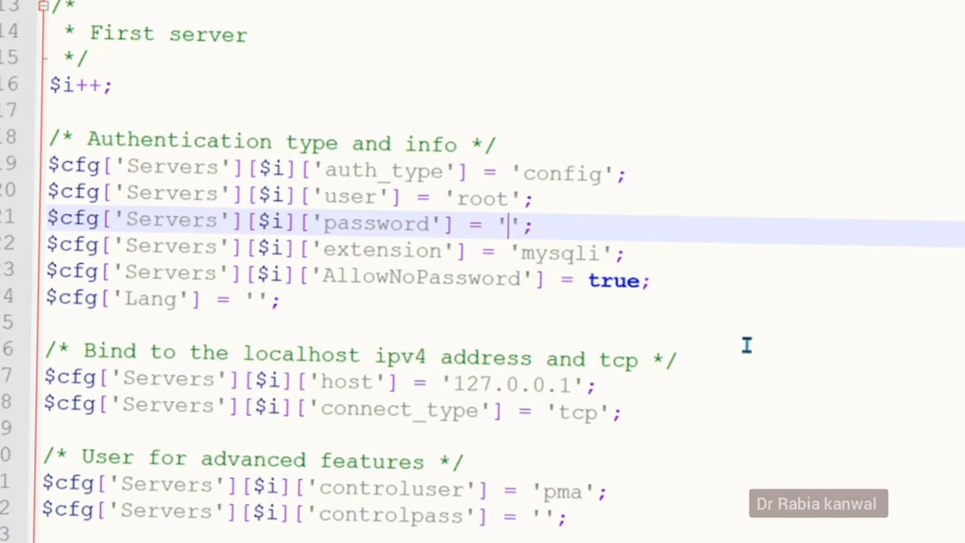
text(admin)
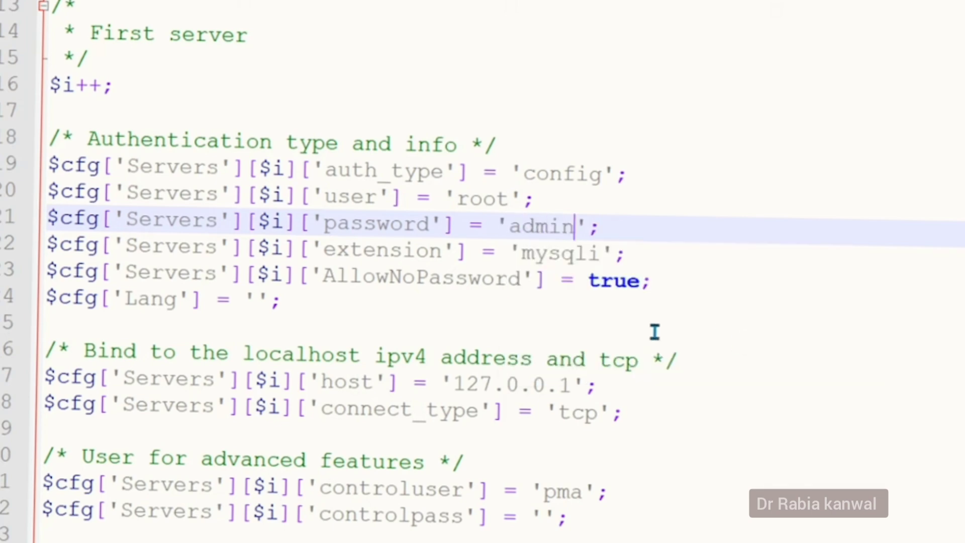
click(324, 278)
drag(342, 280, 520, 279)
double_click(598, 280)
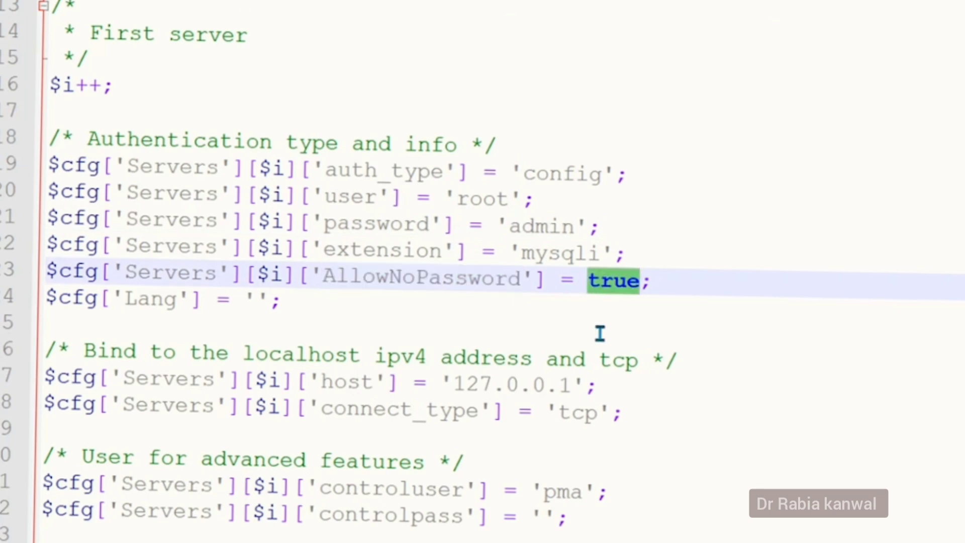
key(alt+Tab)
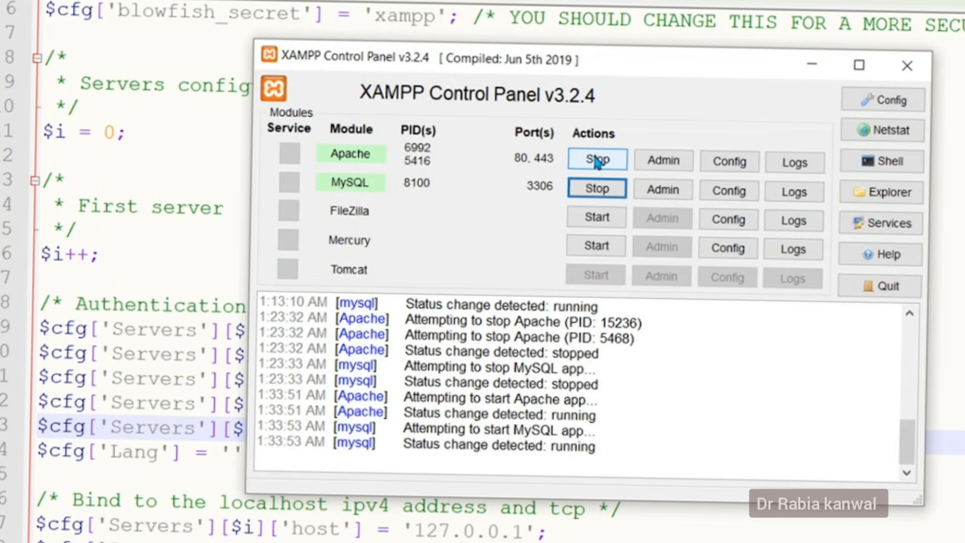
Stop the MySQL server from its row in the XAMPP Control Panel.
click(593, 191)
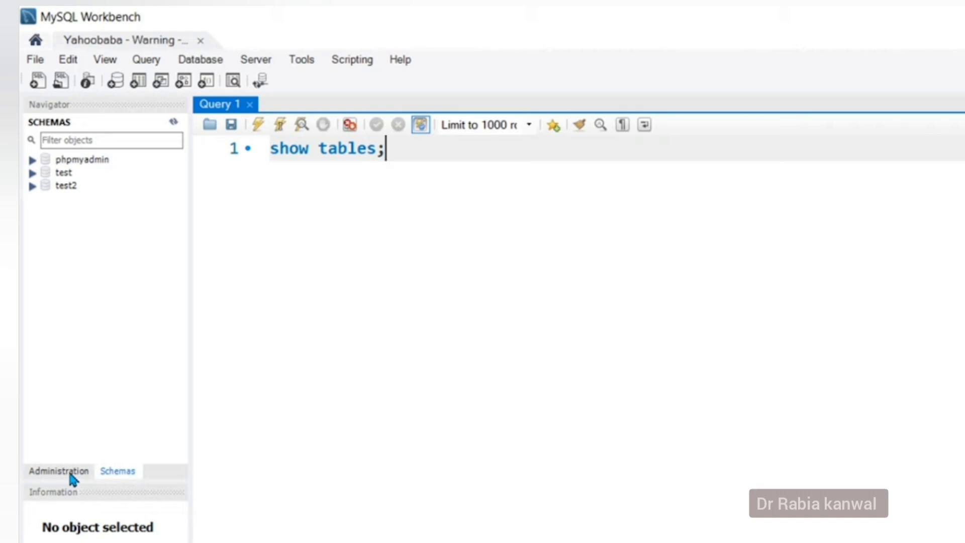
click(70, 471)
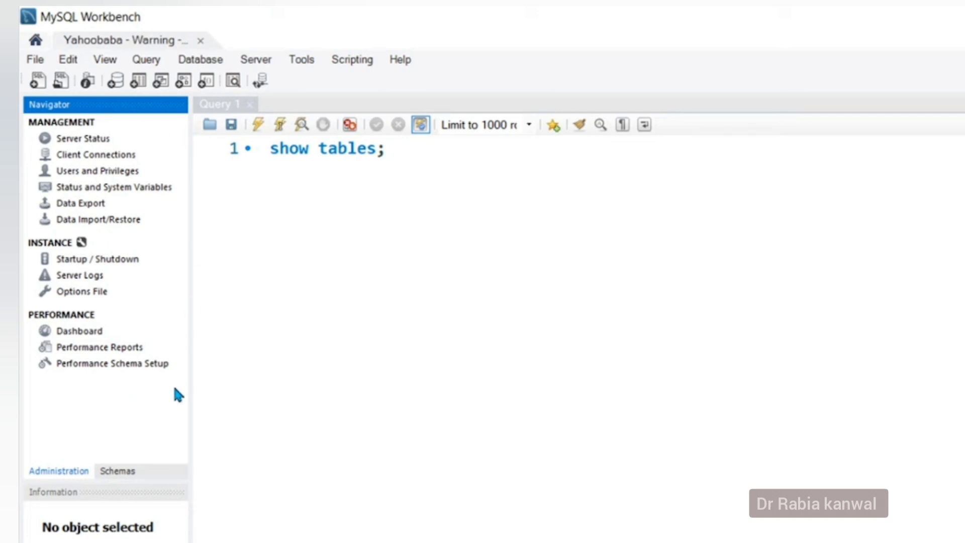
click(118, 472)
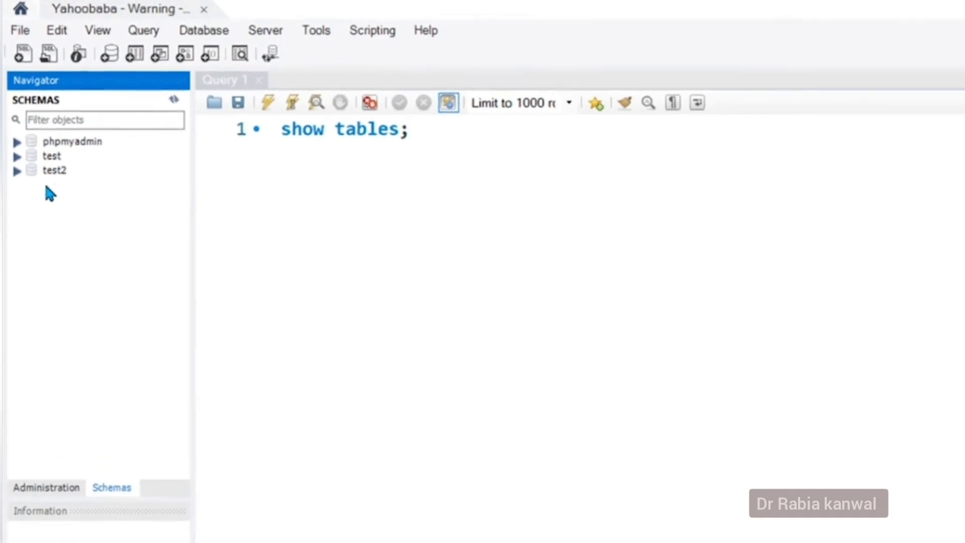
Drop the test2 schema, then the test schema, confirming each with Drop Now.
right_click(57, 180)
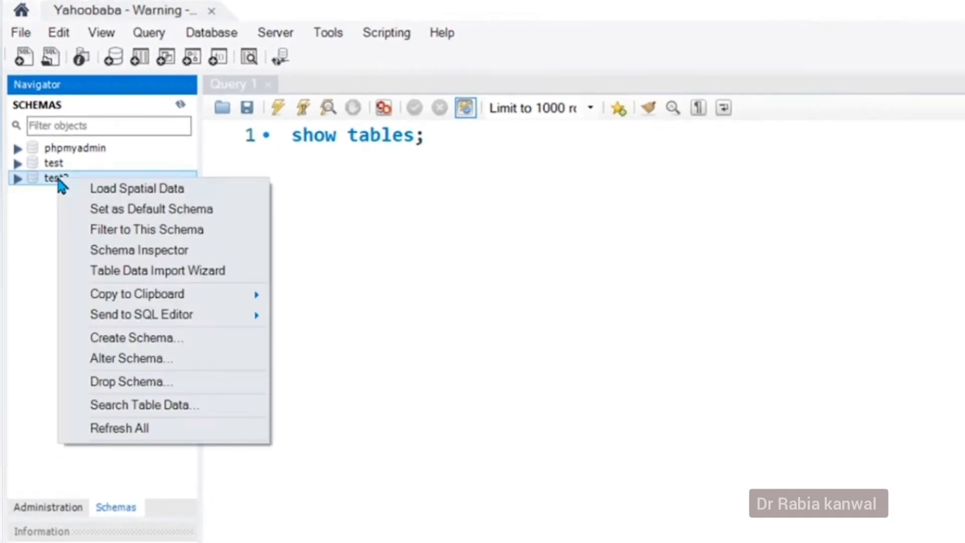
click(143, 386)
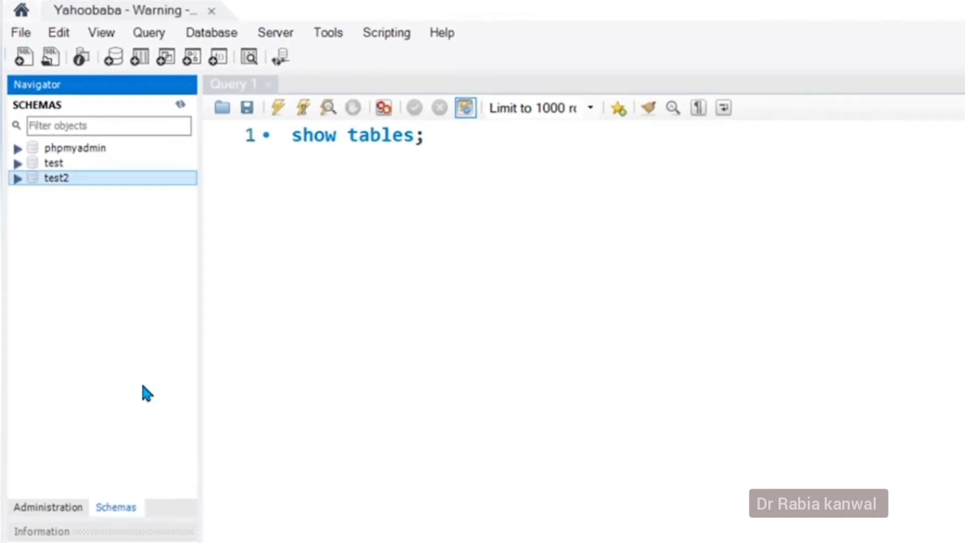
drag(877, 319, 459, 261)
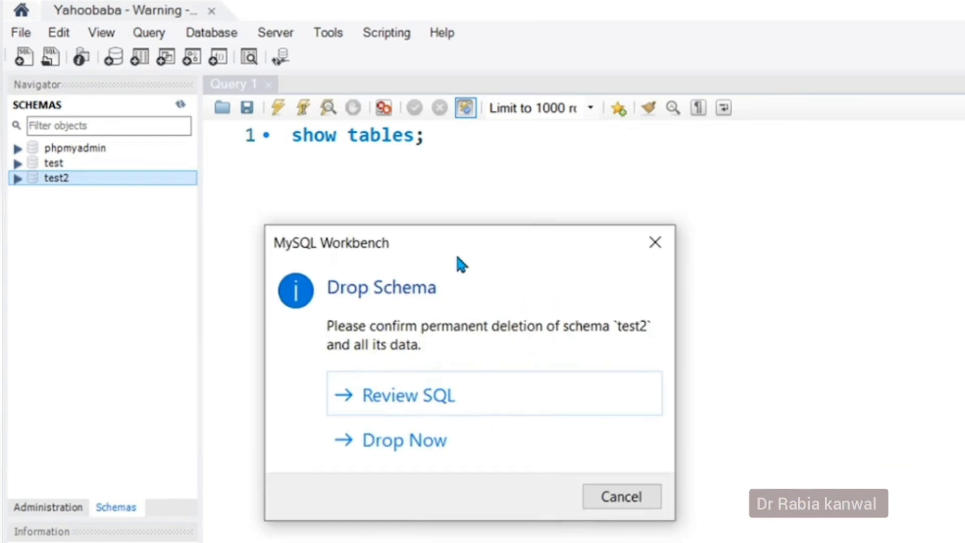
click(411, 453)
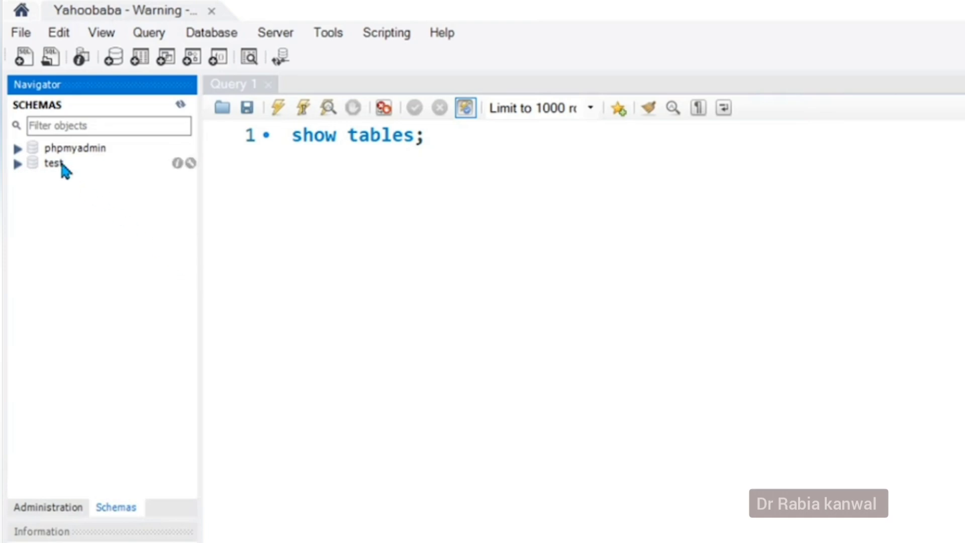
right_click(65, 164)
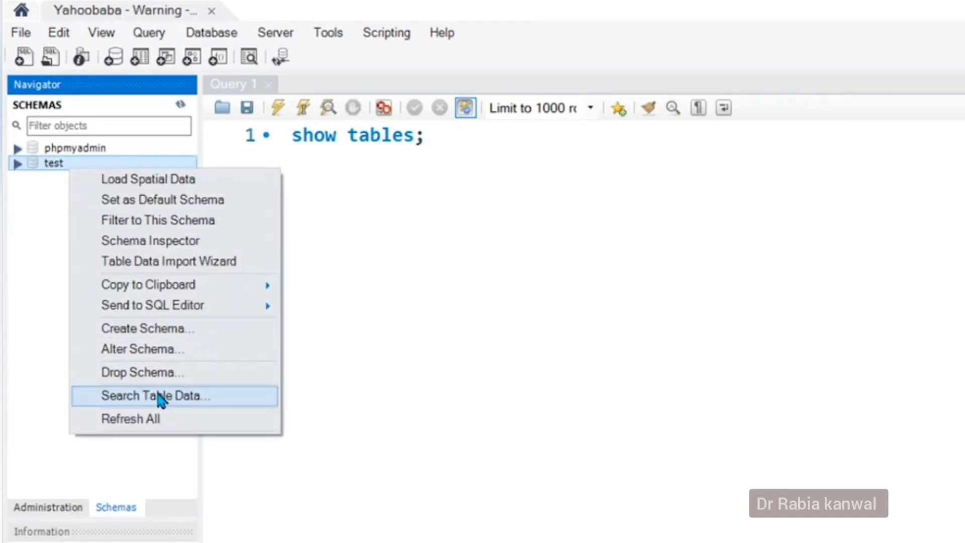
click(153, 374)
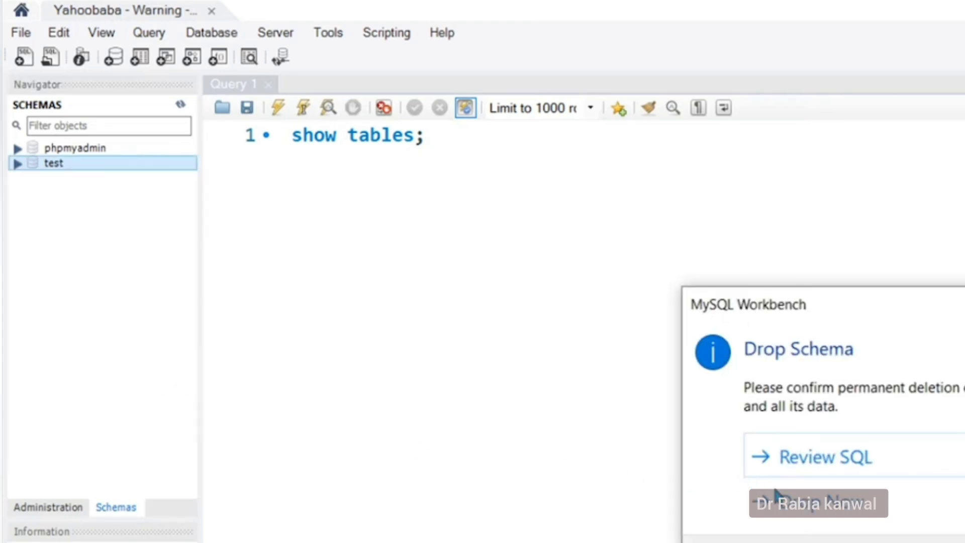
click(810, 504)
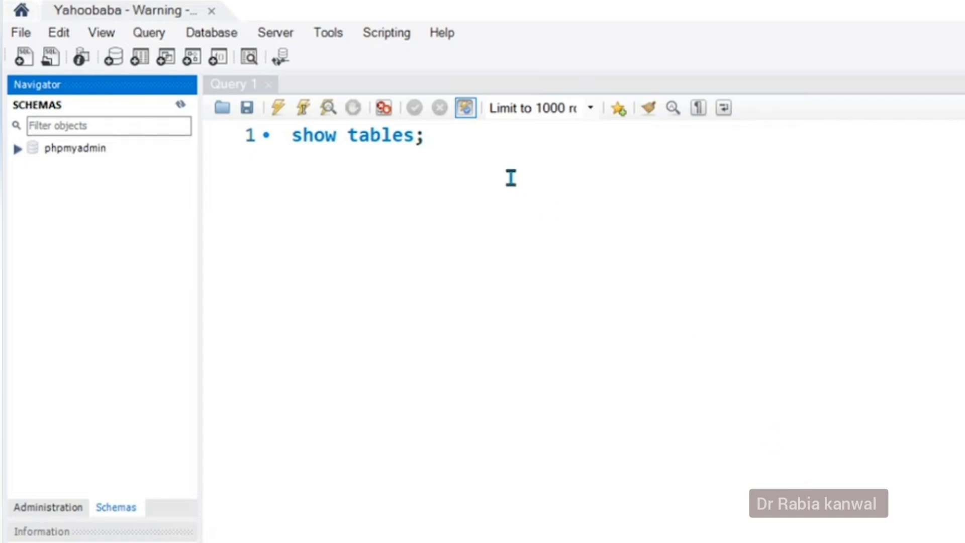
Replace the show tables query with 'create database student;' and execute it.
drag(452, 146, 267, 129)
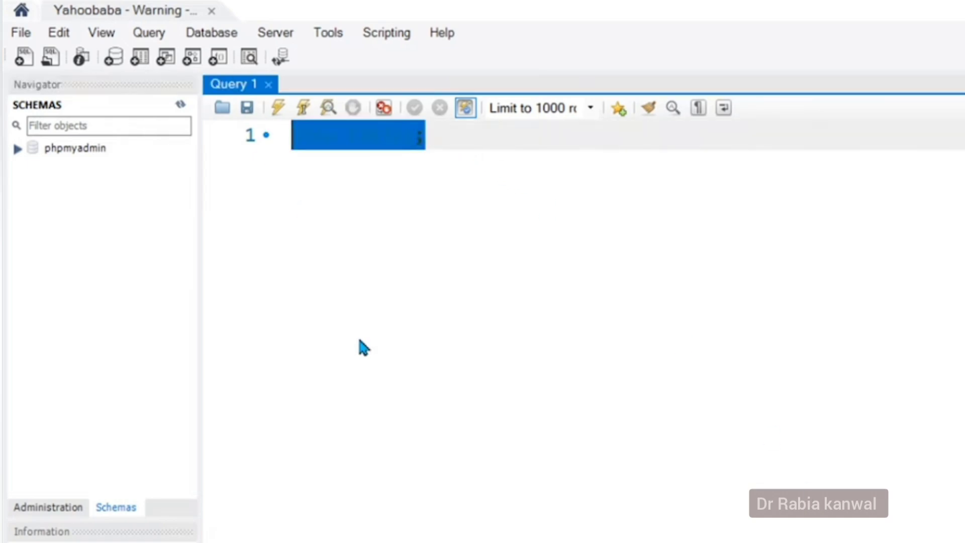
text(create database)
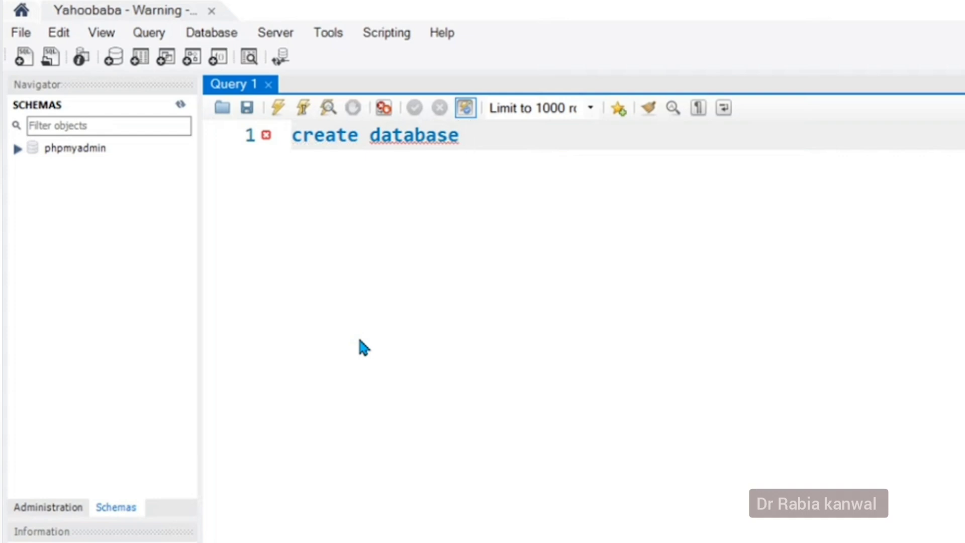
text( studen)
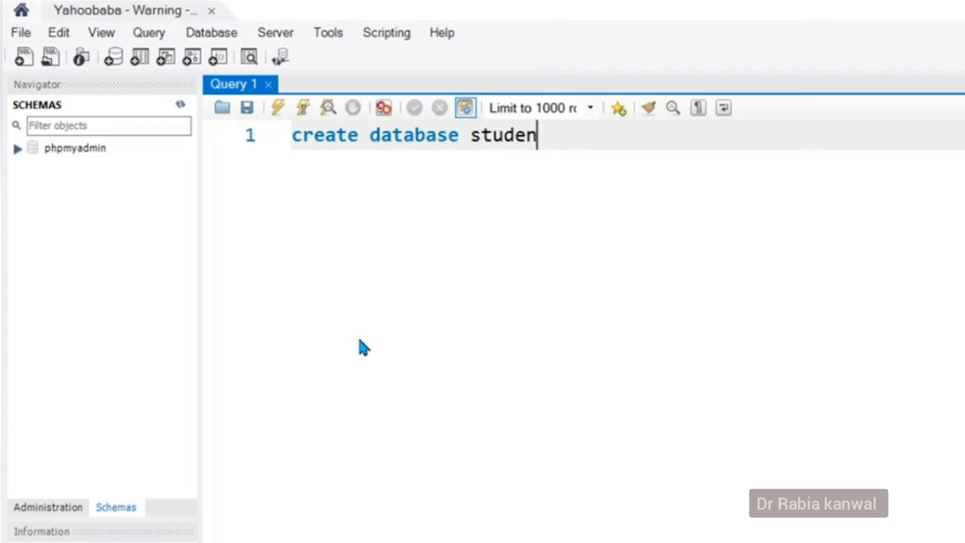
text(t;)
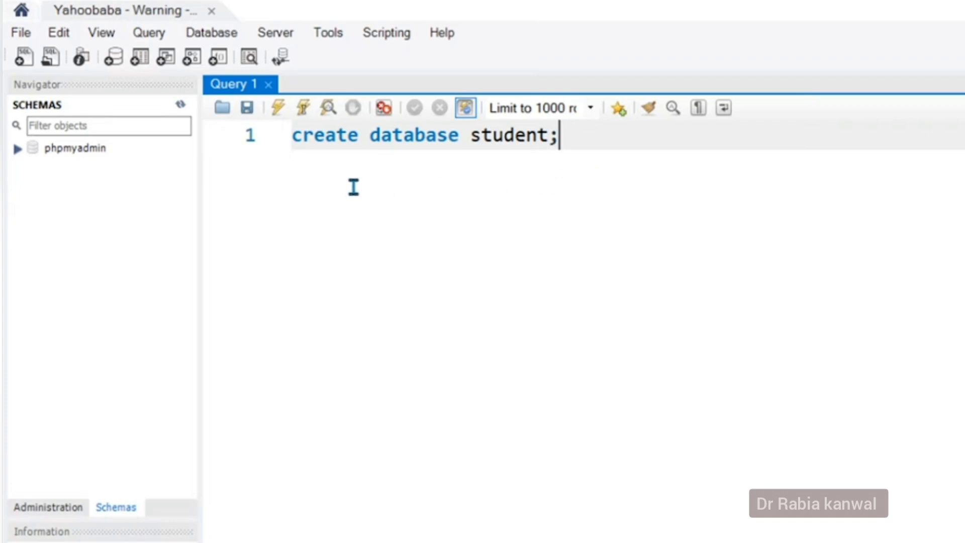
click(279, 111)
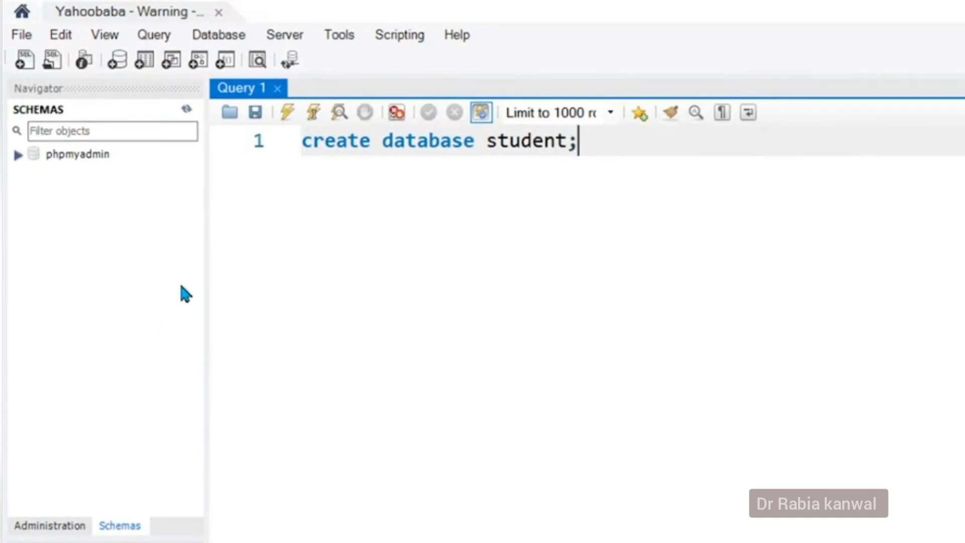
Refresh the Schemas list and expand the new student schema.
click(185, 109)
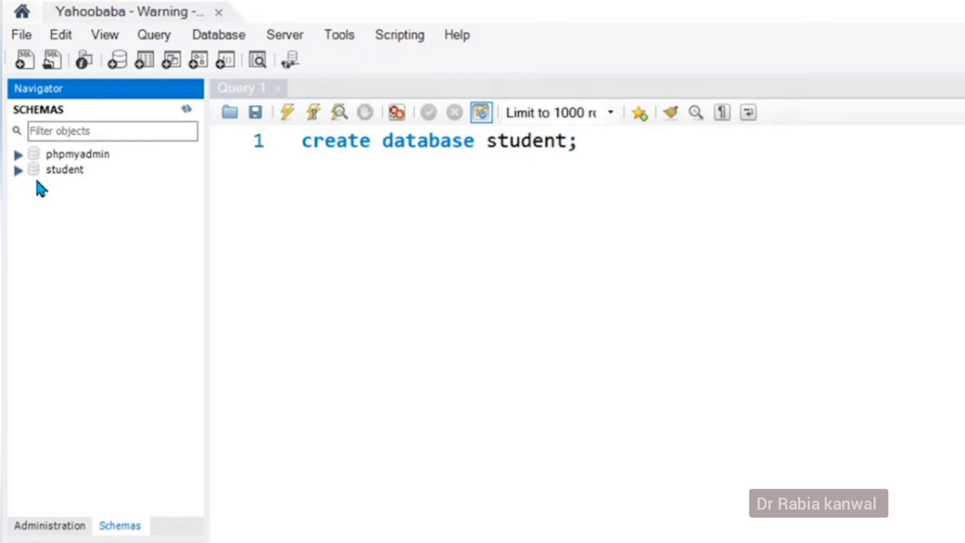
click(15, 174)
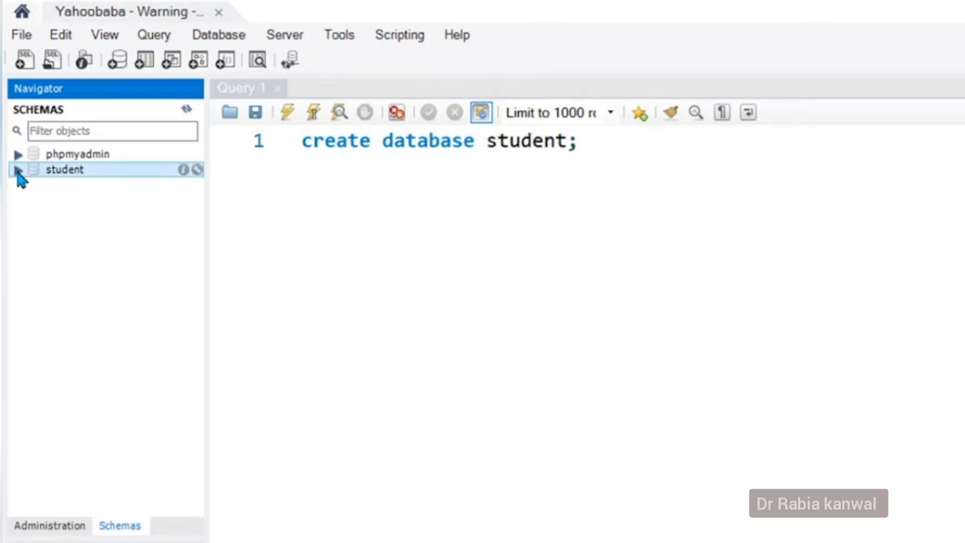
click(18, 171)
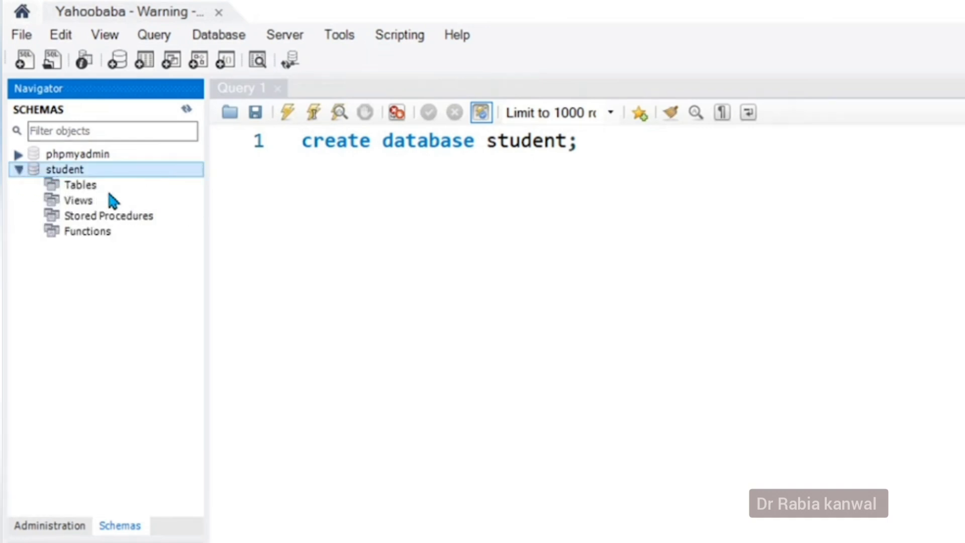